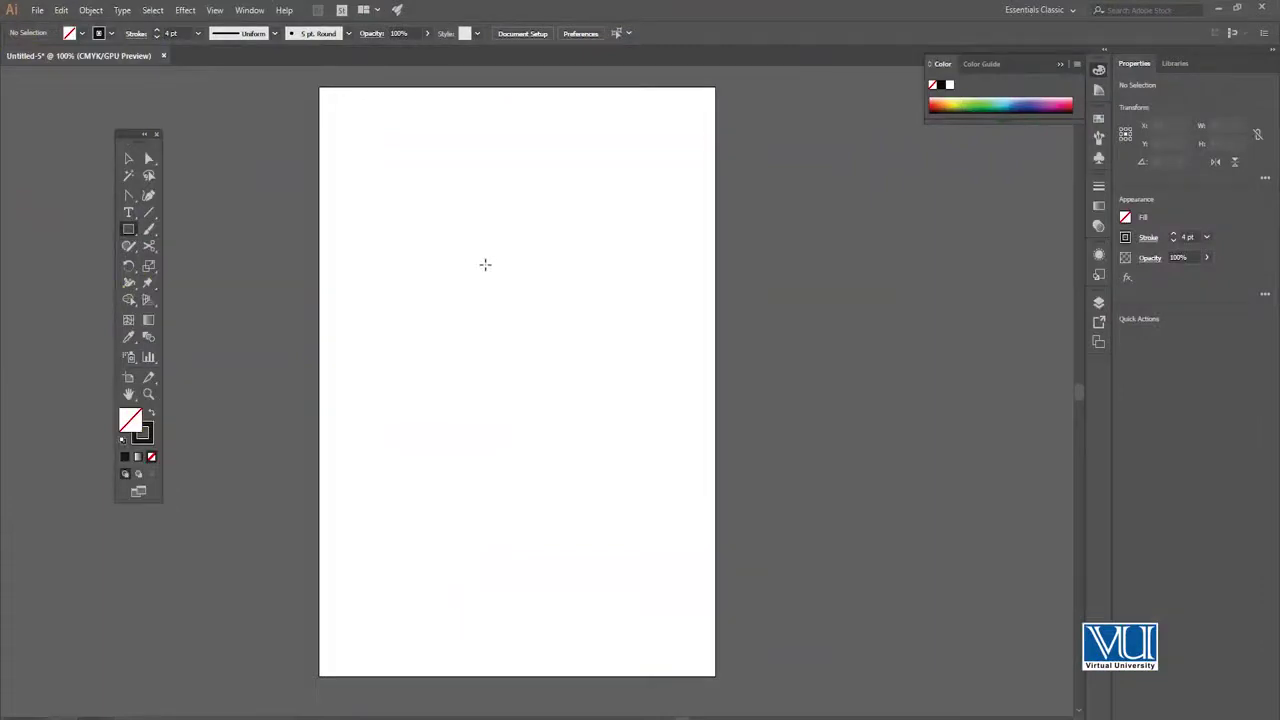
# Draw a square about 1.39 in wide, closing the Rectangle size dialog without changes
pyautogui.moveTo(484, 264); pyautogui.dragTo(517, 297)
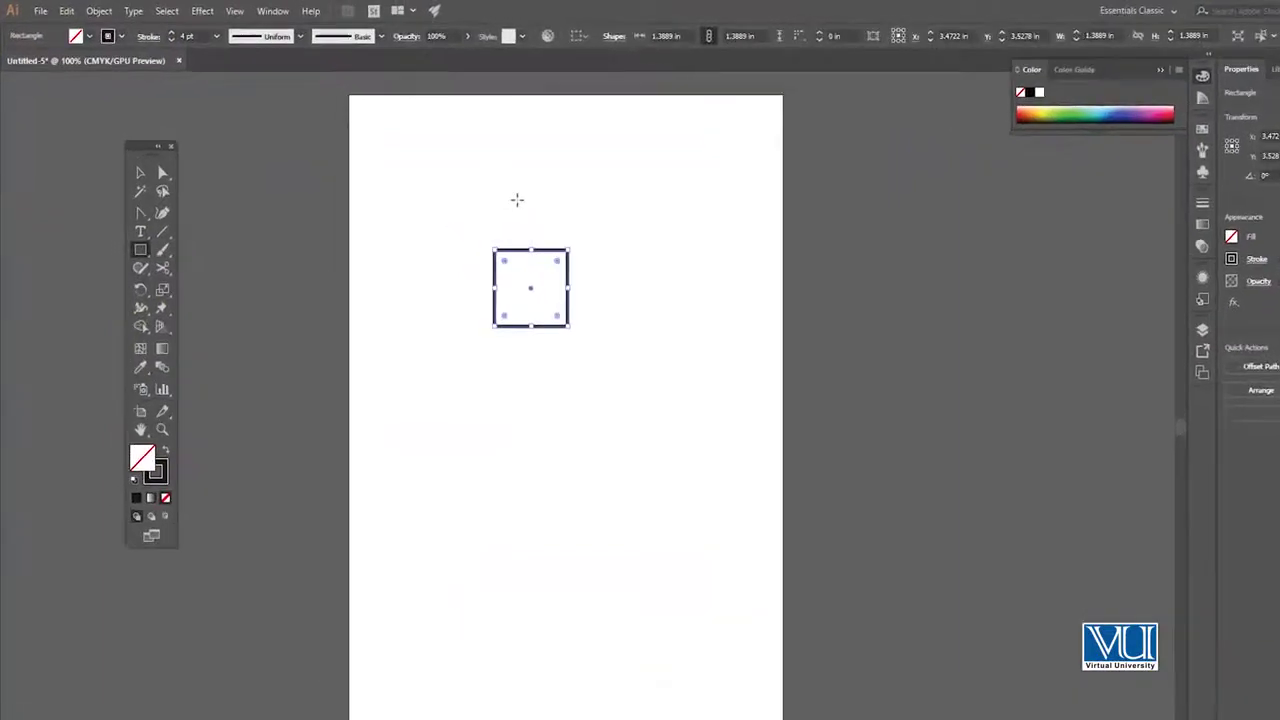
pyautogui.click(447, 195)
pyautogui.write('2')
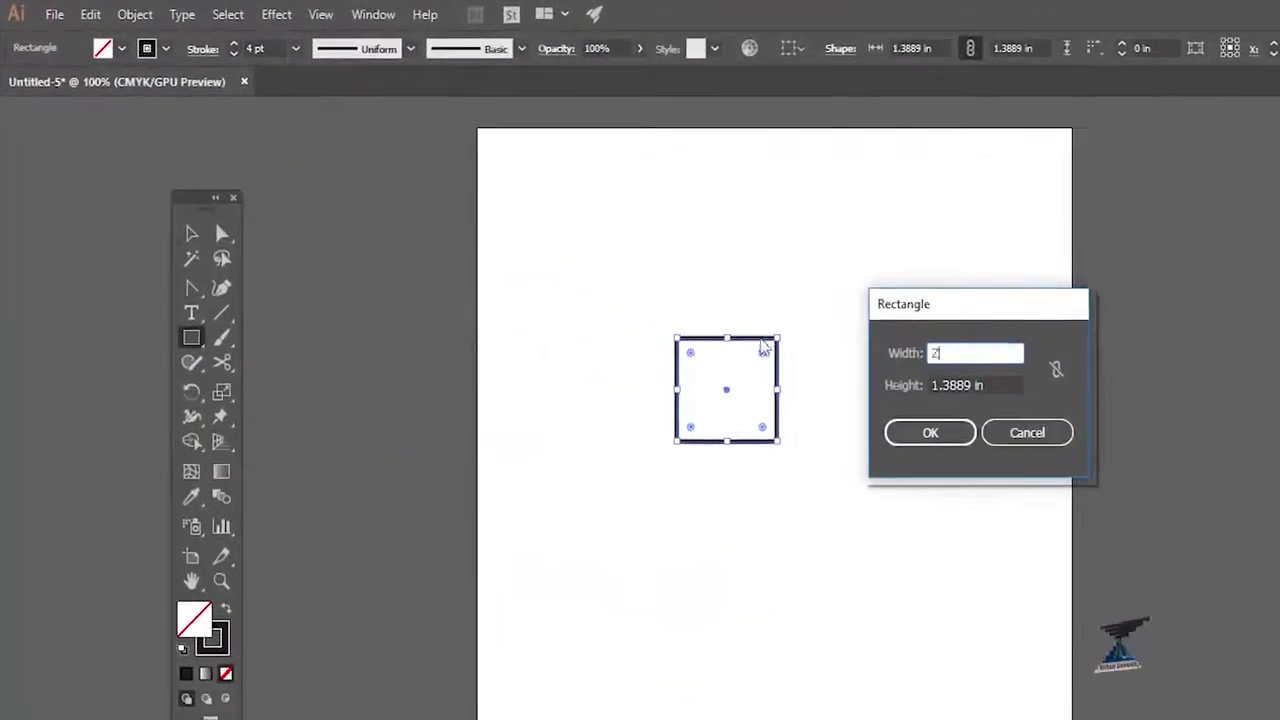
pyautogui.click(1020, 446)
# Select the square and zoom in to 200%, shifting the view so the square sits higher
pyautogui.press('v')
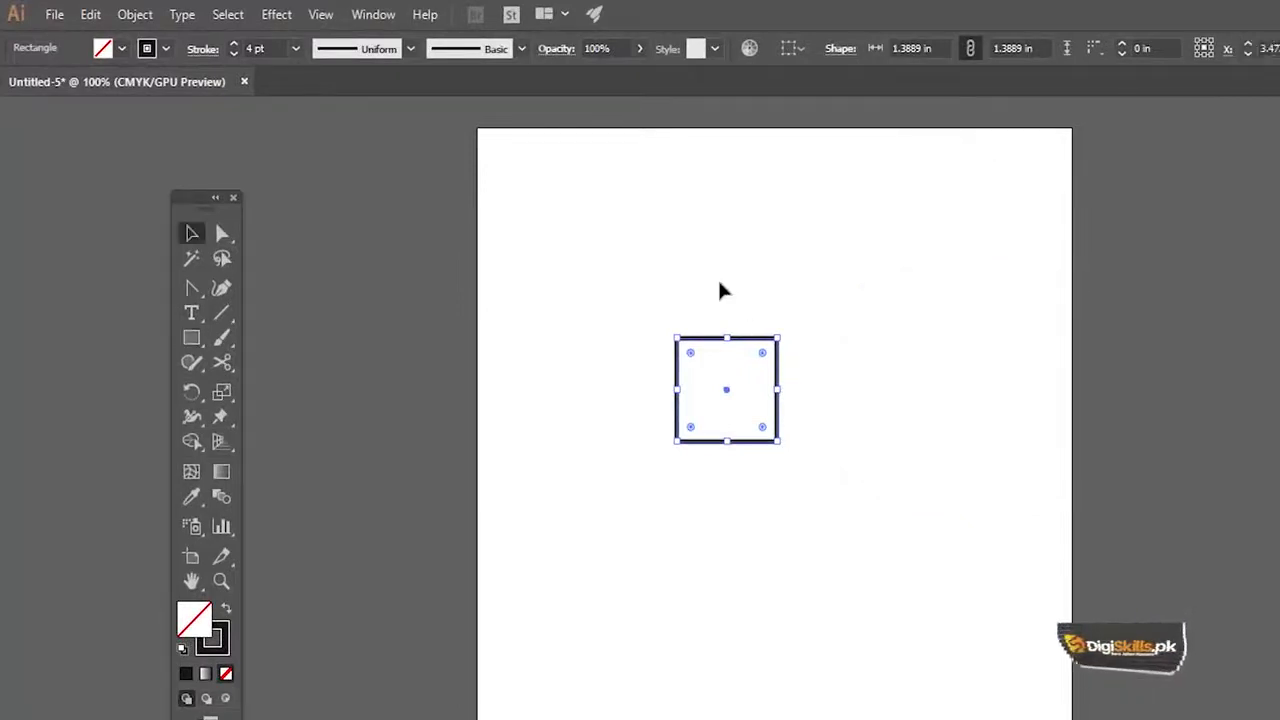
pyautogui.click(720, 288)
pyautogui.click(714, 343)
pyautogui.hotkey('ctrl', '+')
pyautogui.hotkey('ctrl', '+')
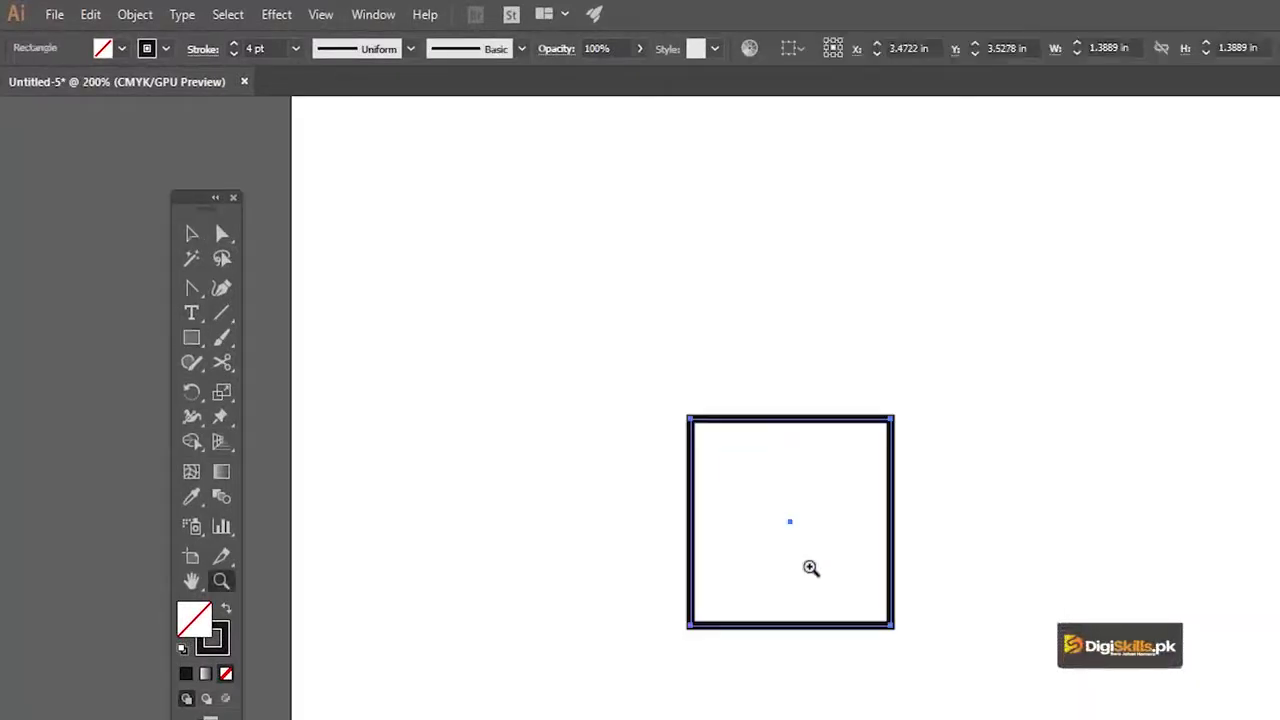
pyautogui.moveTo(794, 489); pyautogui.dragTo(735, 396)
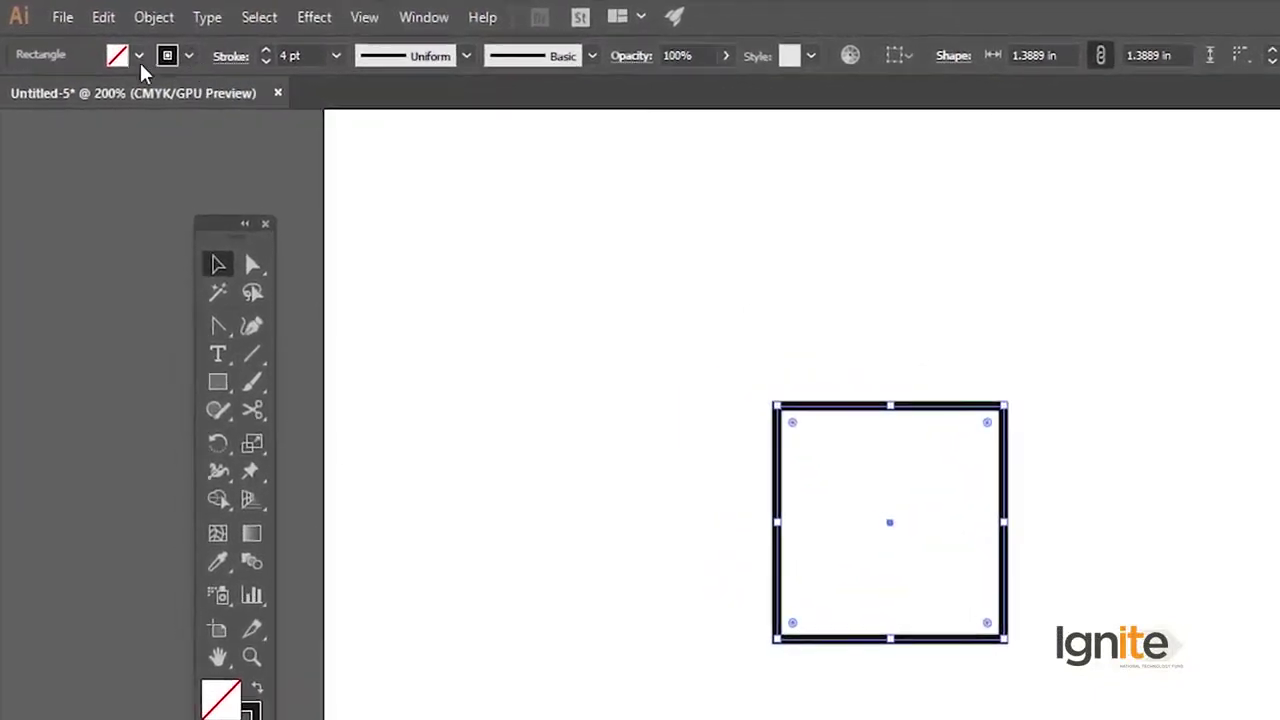
# Fill the square with the green swatch from the Control bar Fill swatches
pyautogui.click(130, 55)
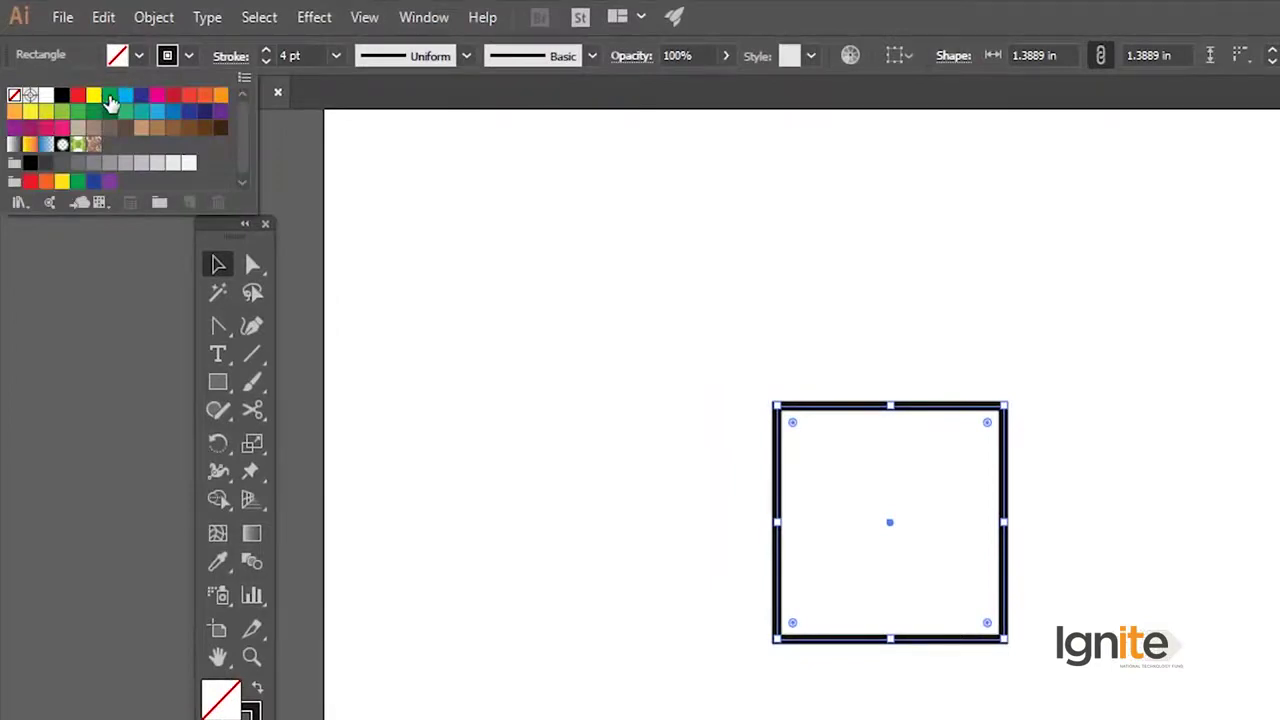
pyautogui.click(109, 95)
pyautogui.click(549, 291)
pyautogui.click(549, 291)
pyautogui.click(800, 434)
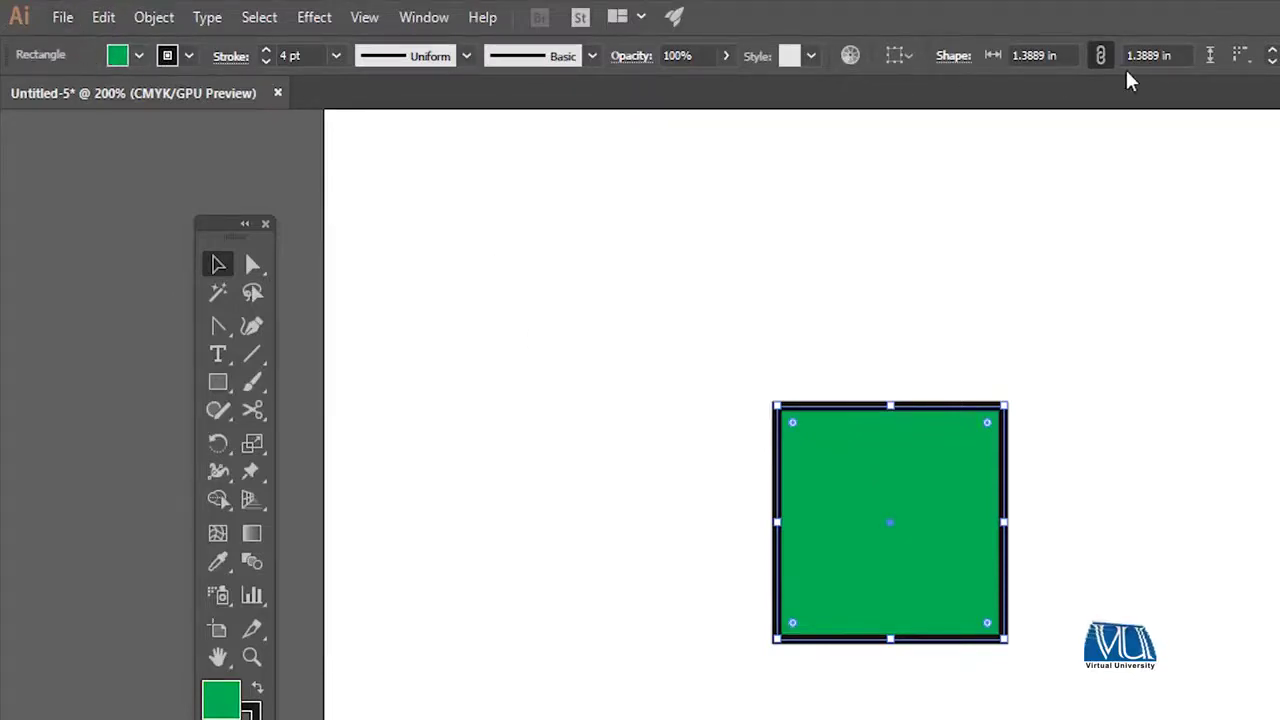
pyautogui.click(138, 57)
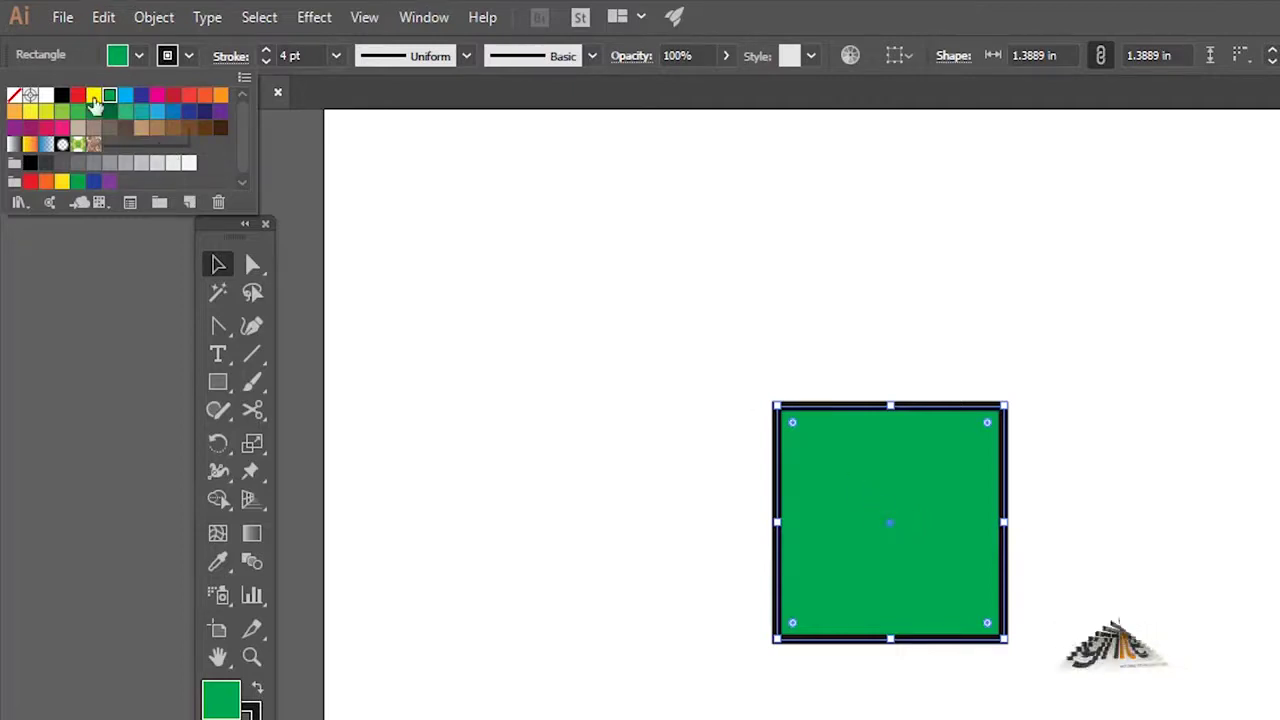
# Try yellow, red, green, cyan, dark blue, crimson, orange-red and orange fills on the square
pyautogui.click(94, 98)
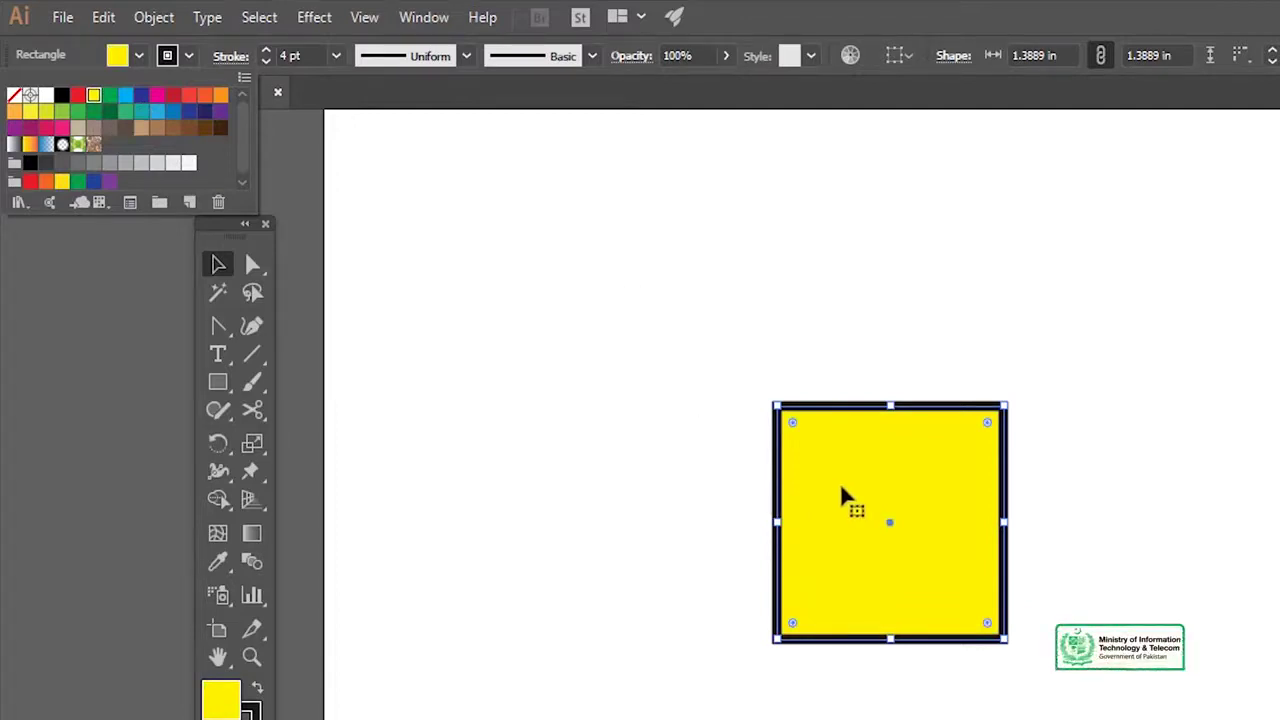
pyautogui.click(78, 97)
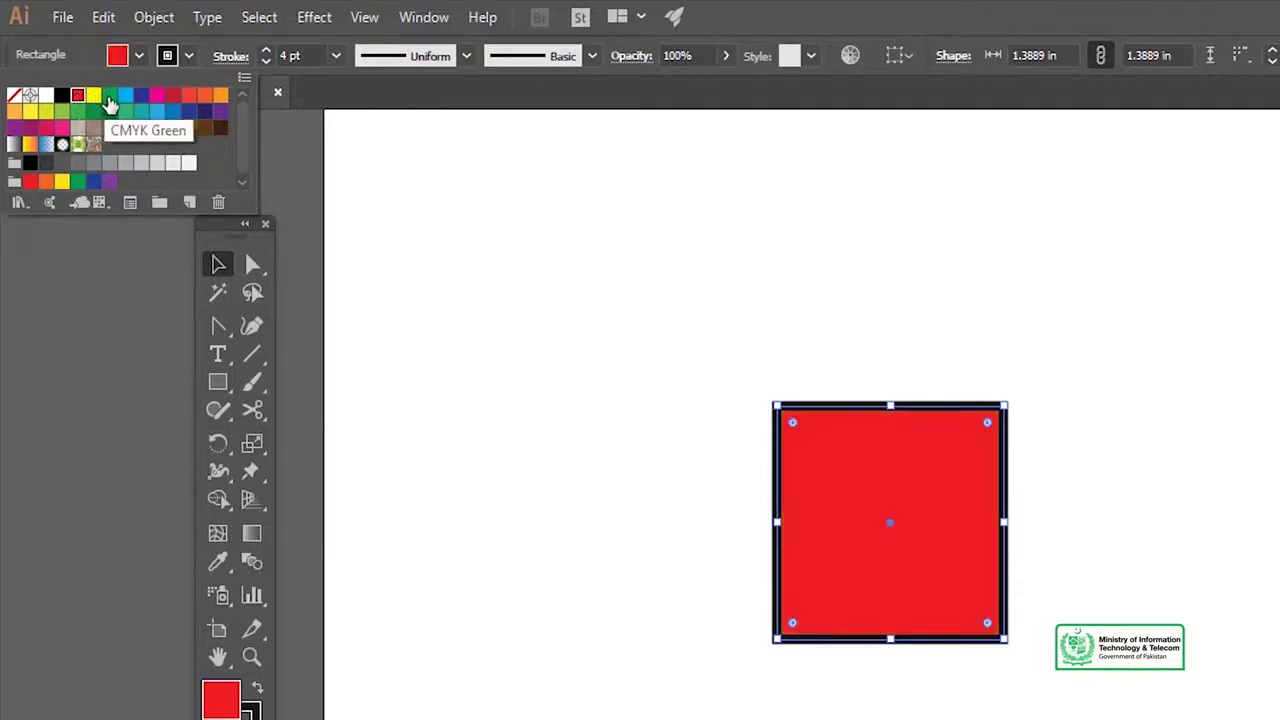
pyautogui.click(110, 100)
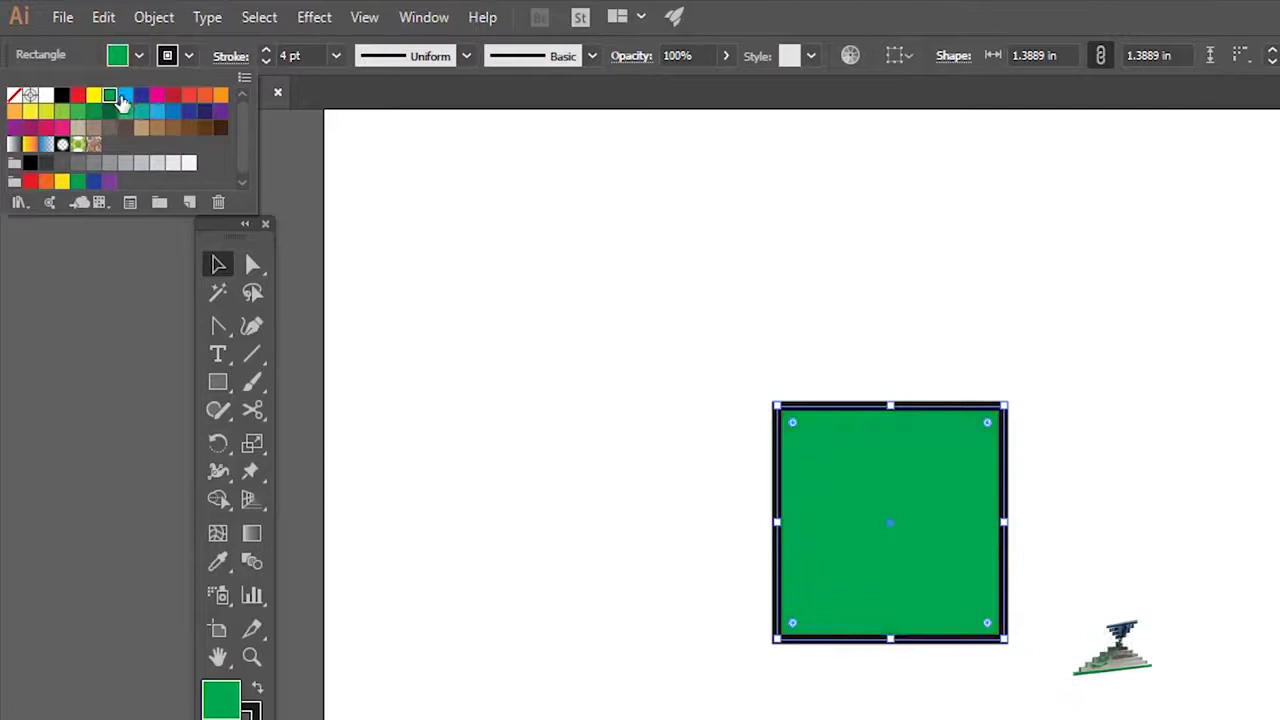
pyautogui.click(126, 98)
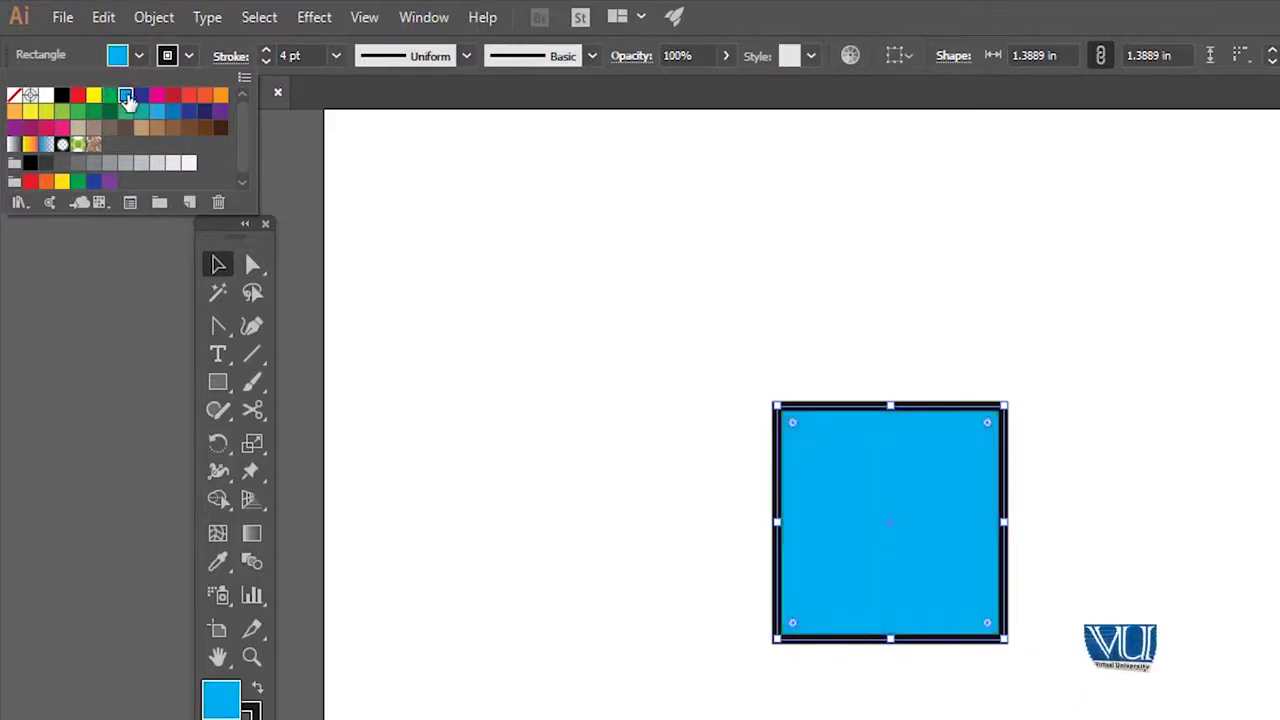
pyautogui.click(143, 98)
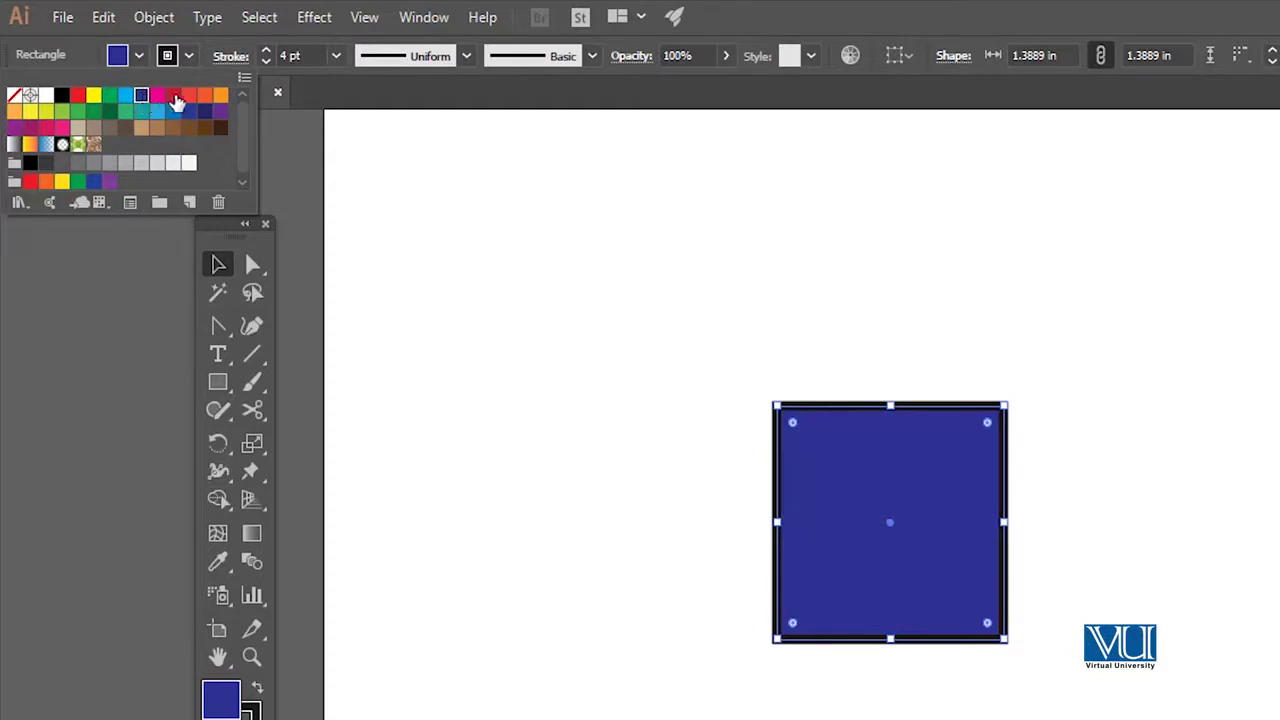
pyautogui.click(173, 95)
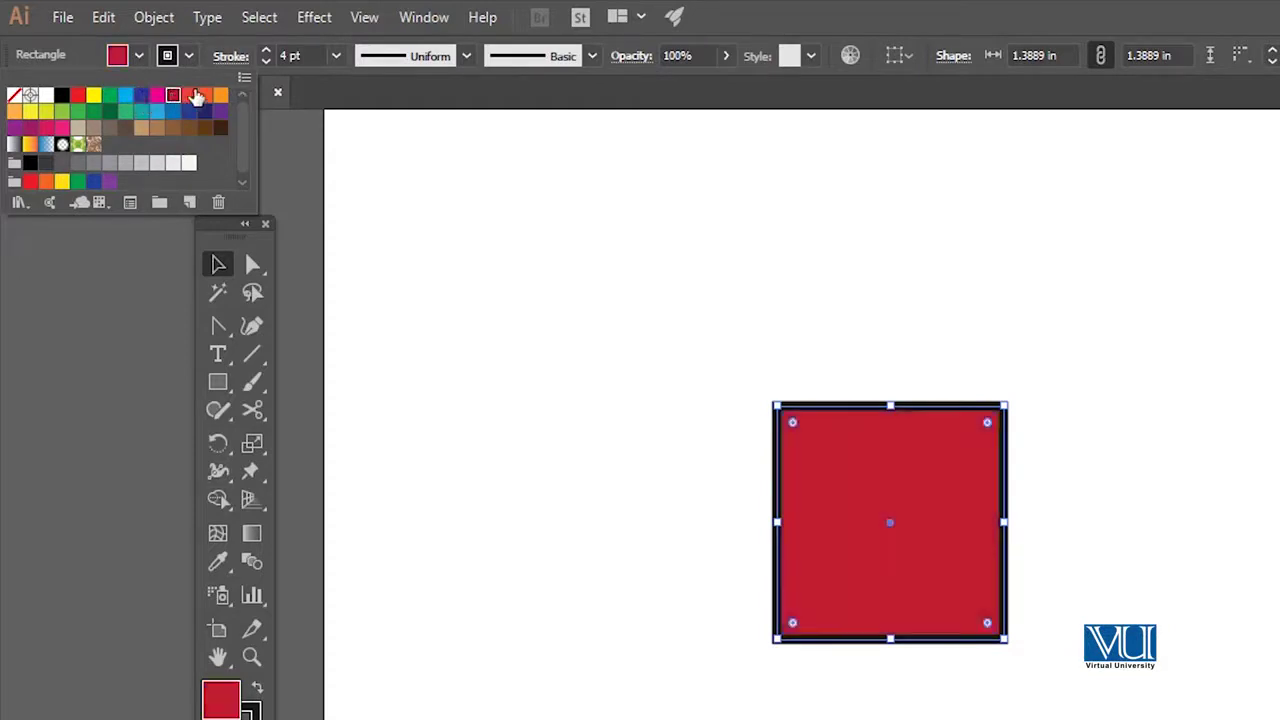
pyautogui.click(192, 95)
pyautogui.click(206, 95)
pyautogui.click(219, 95)
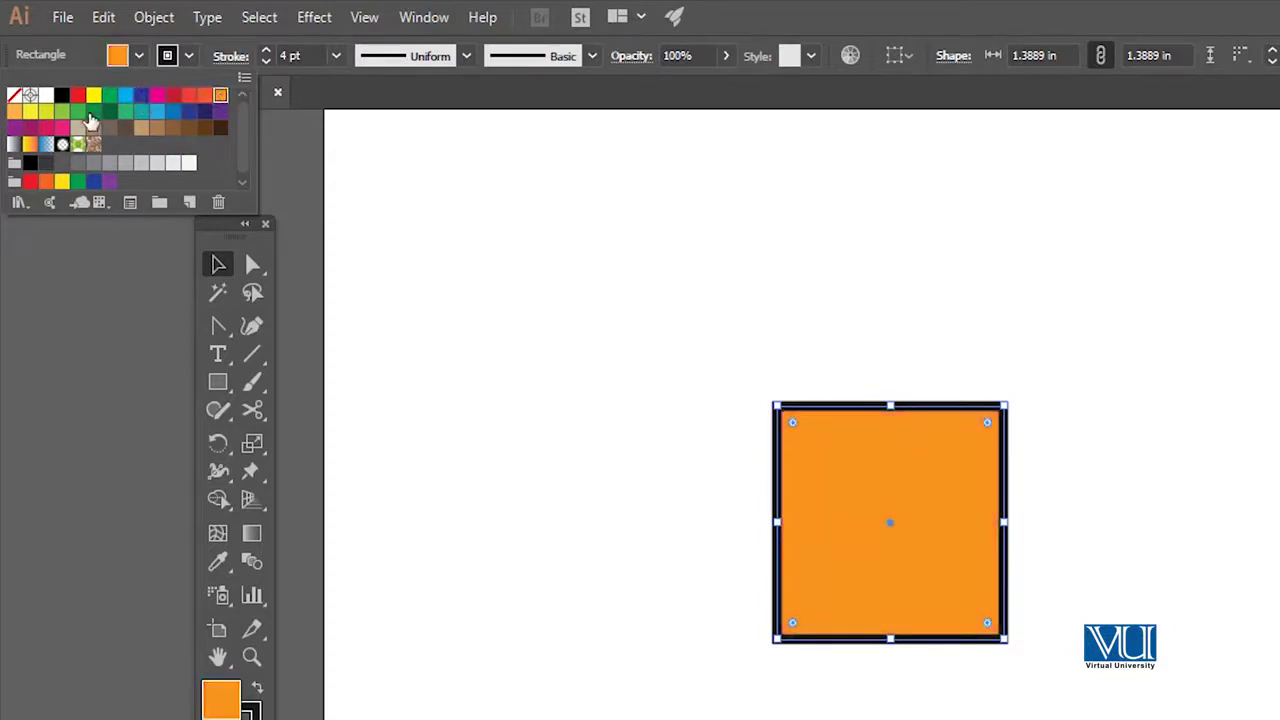
# Try yellow-green and yellow, then settle on a medium green fill and reselect the square
pyautogui.click(62, 112)
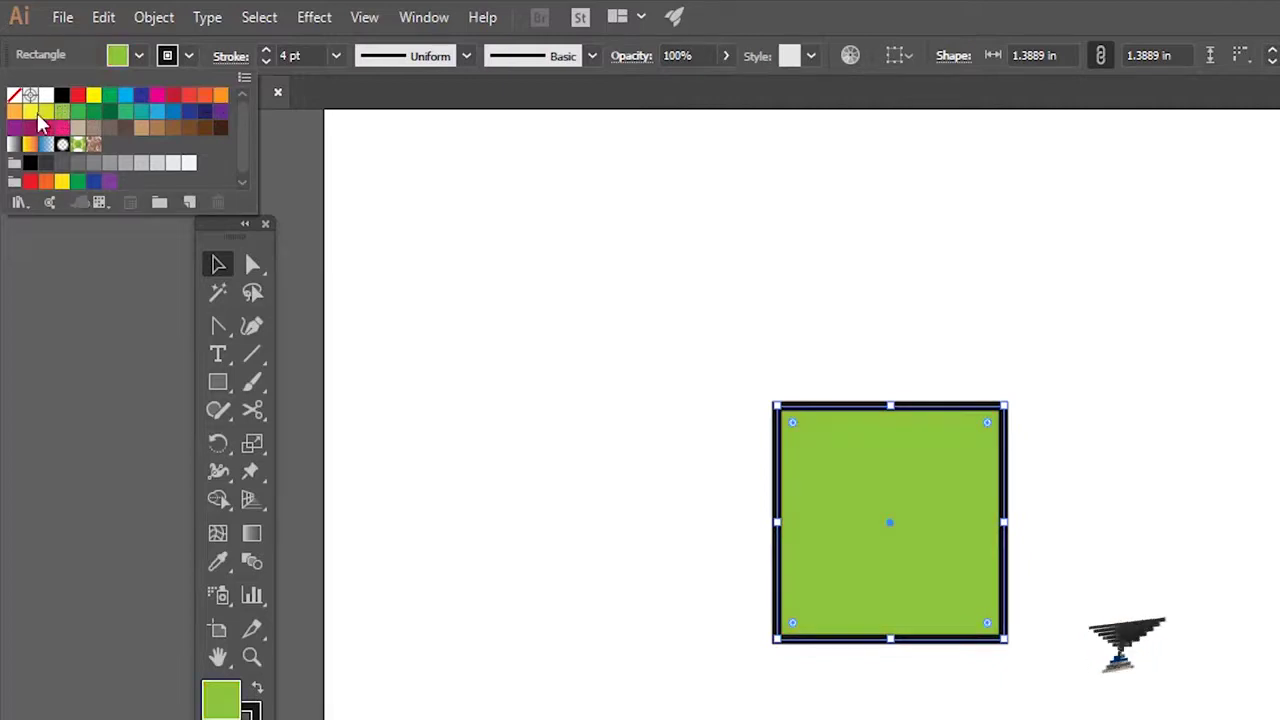
pyautogui.click(30, 111)
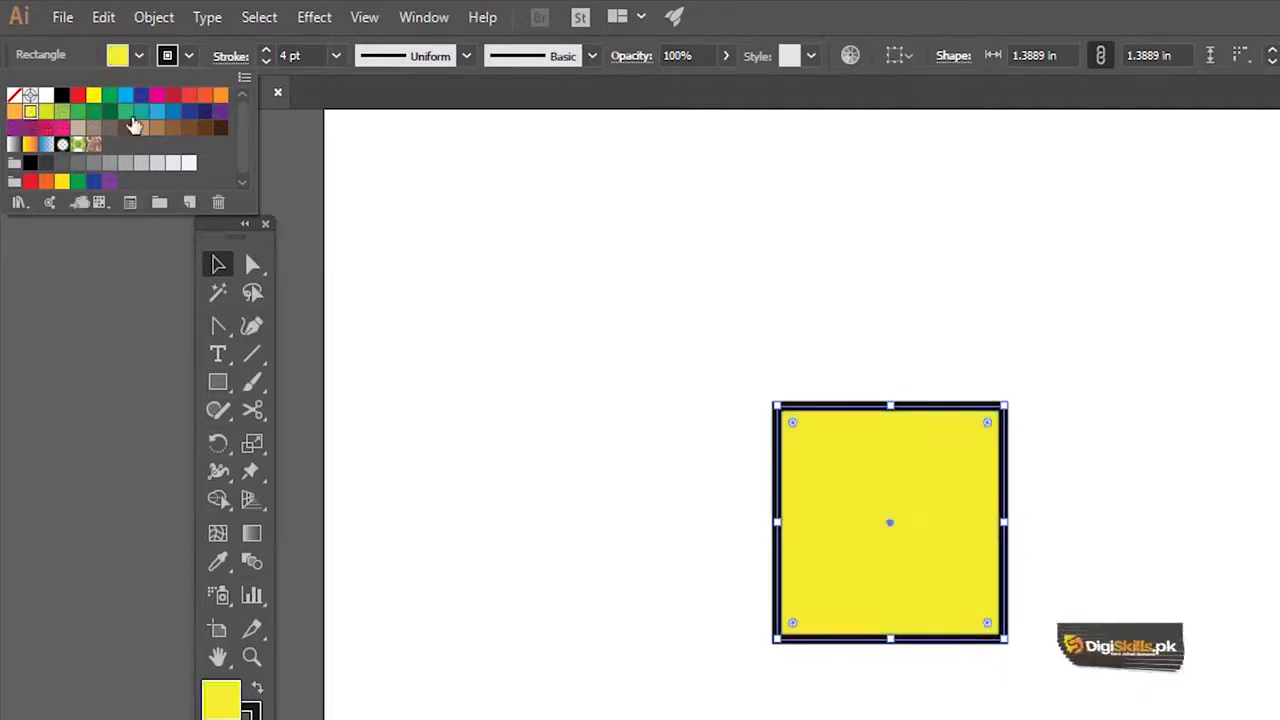
pyautogui.click(126, 111)
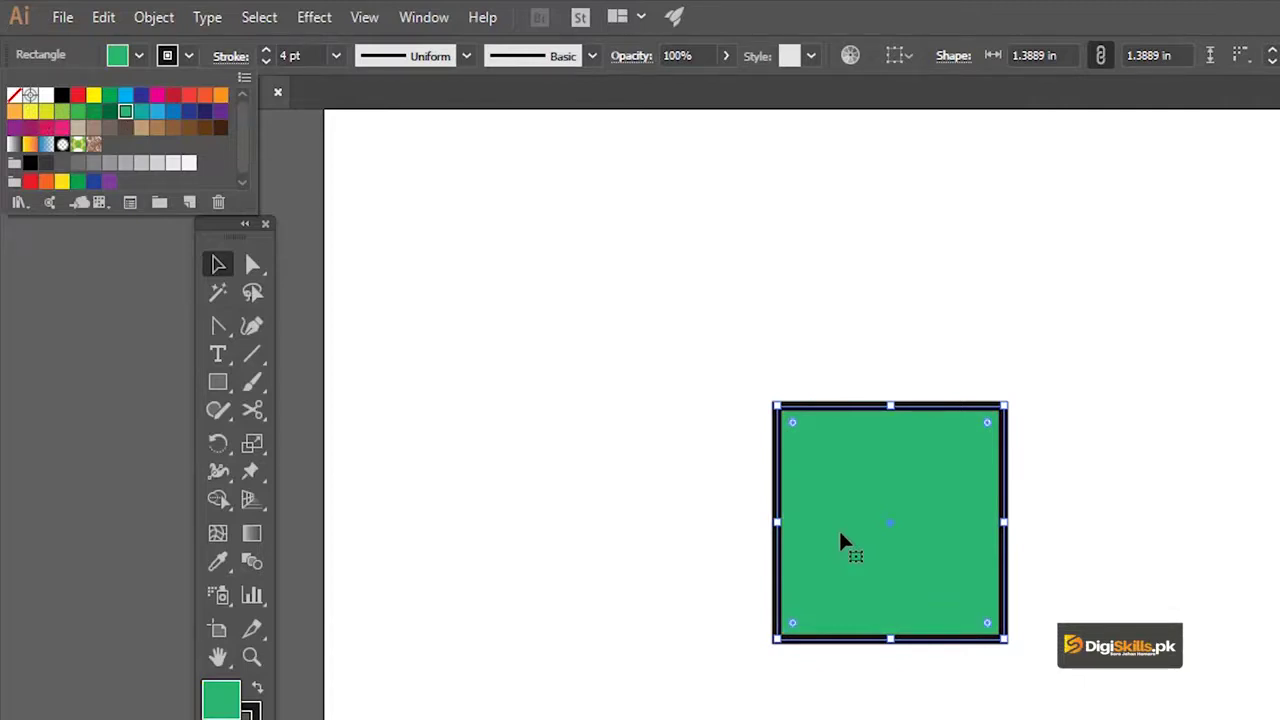
pyautogui.press('Escape')
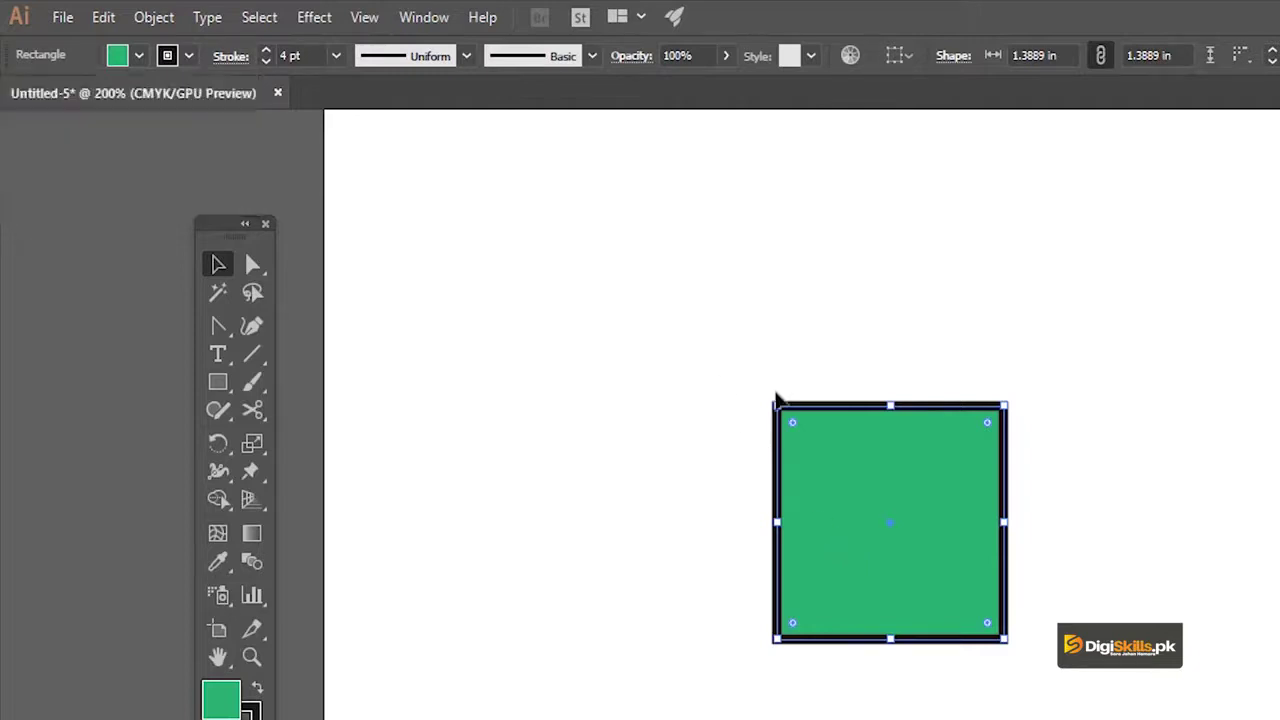
pyautogui.click(791, 349)
pyautogui.click(808, 417)
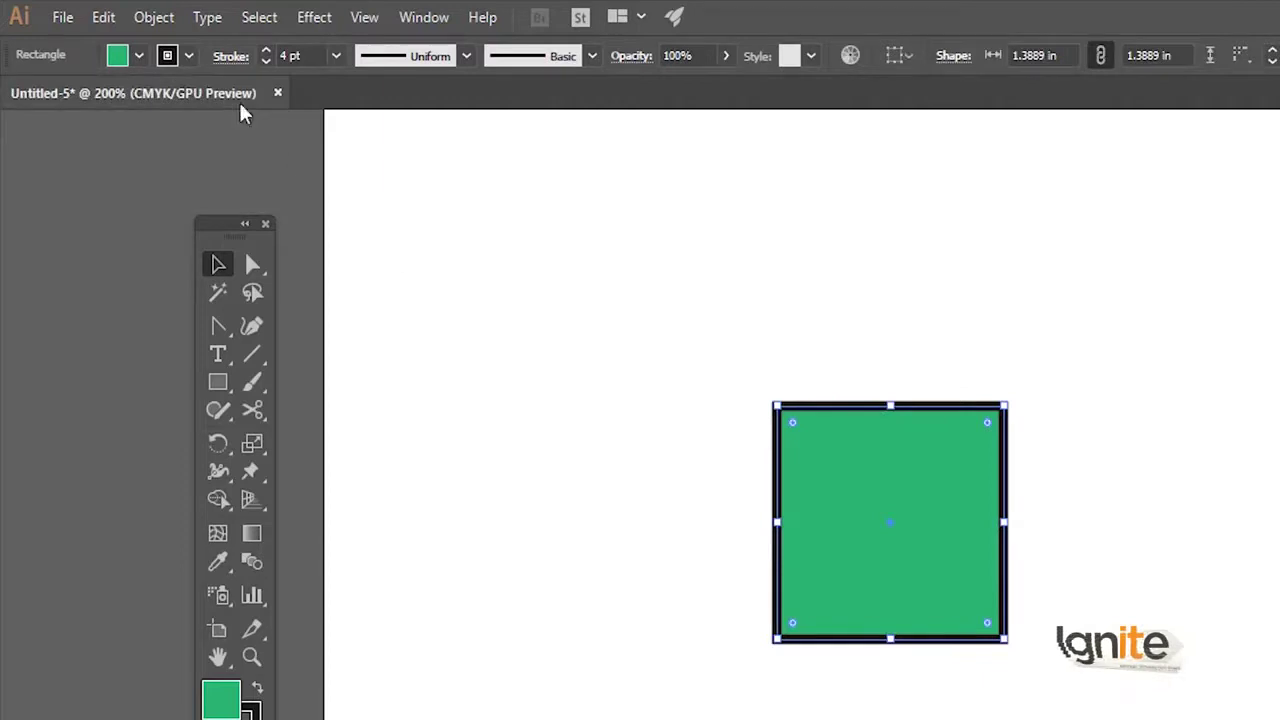
pyautogui.click(139, 56)
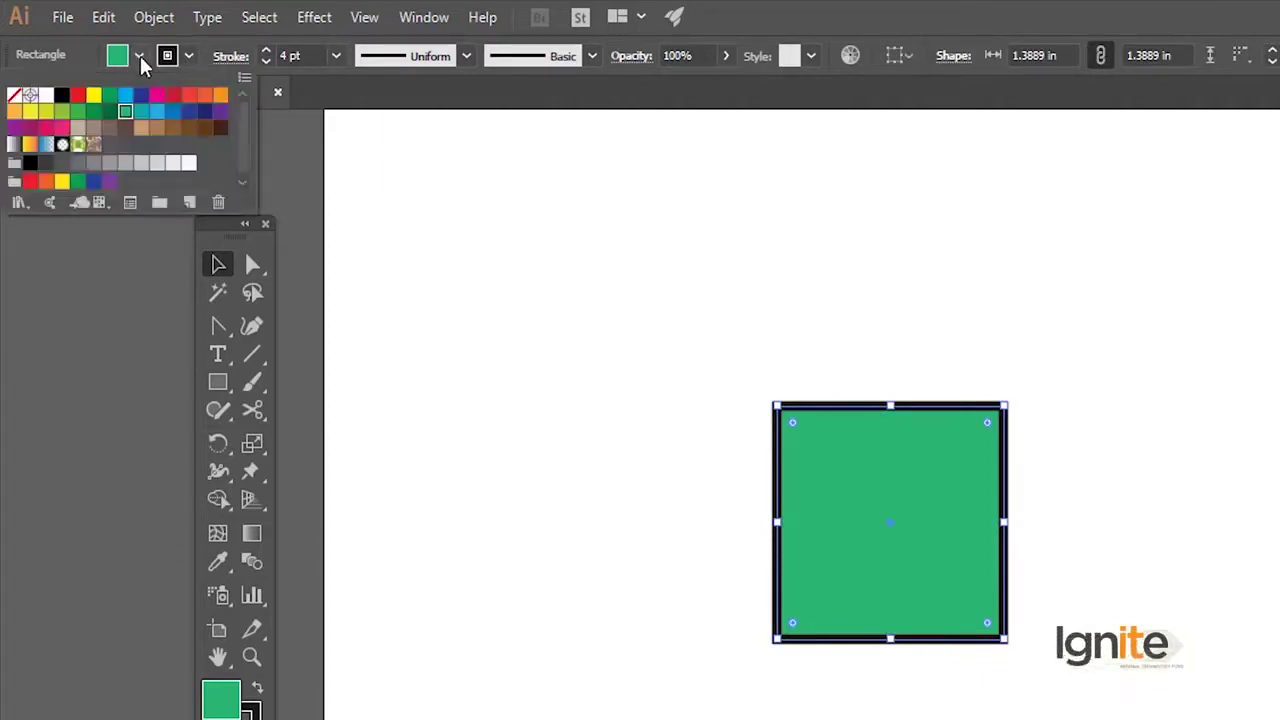
pyautogui.press('Escape')
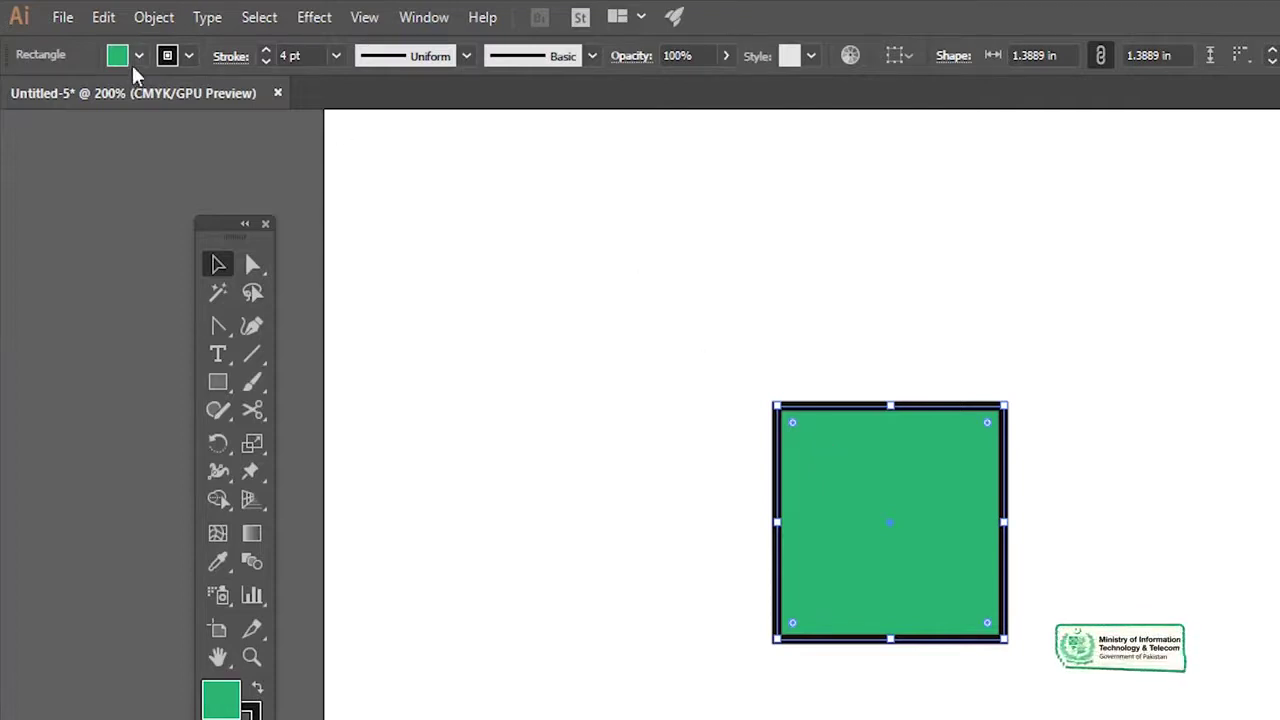
# Try red and yellow outlines on the square, then settle on CMYK Blue
pyautogui.click(186, 57)
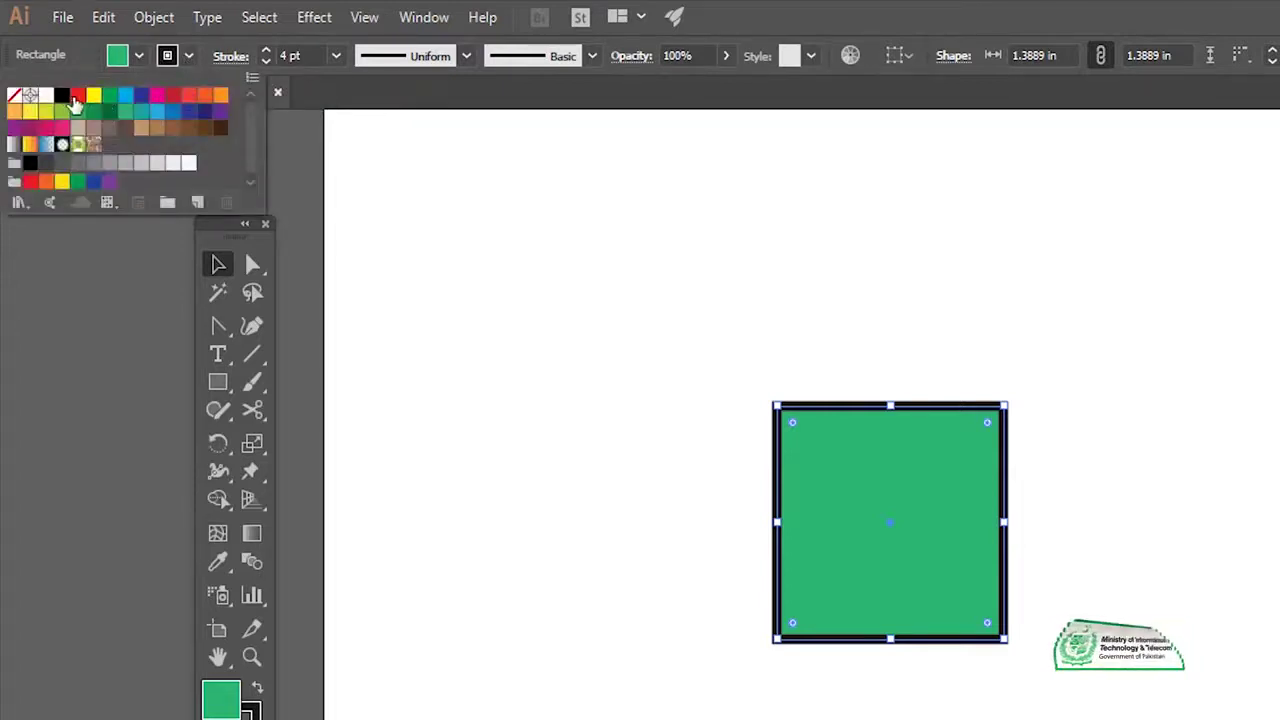
pyautogui.click(78, 96)
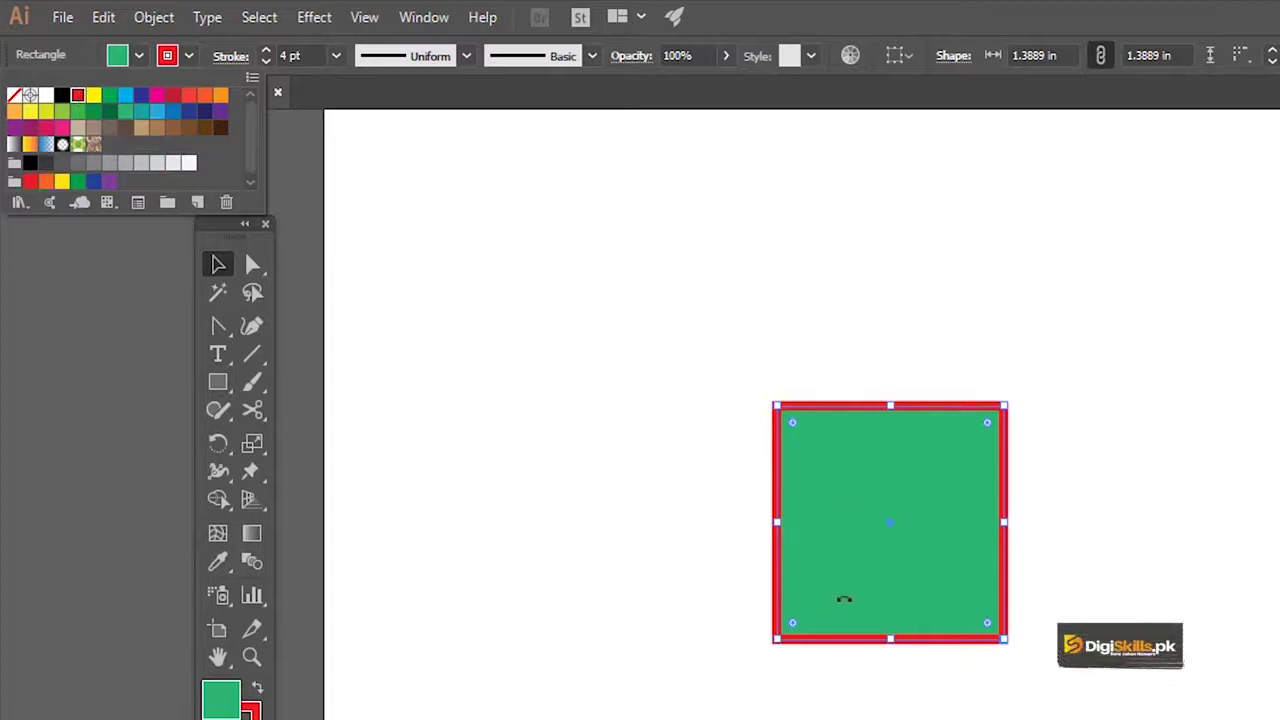
pyautogui.click(93, 97)
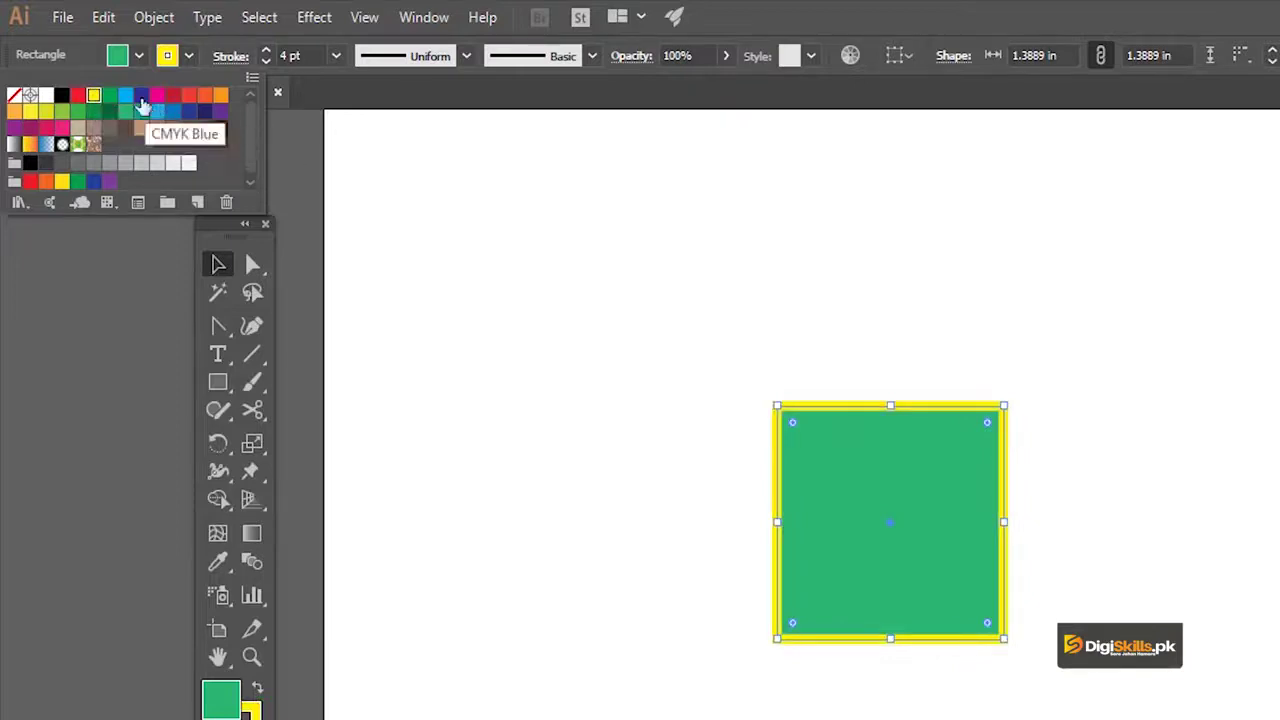
pyautogui.click(141, 97)
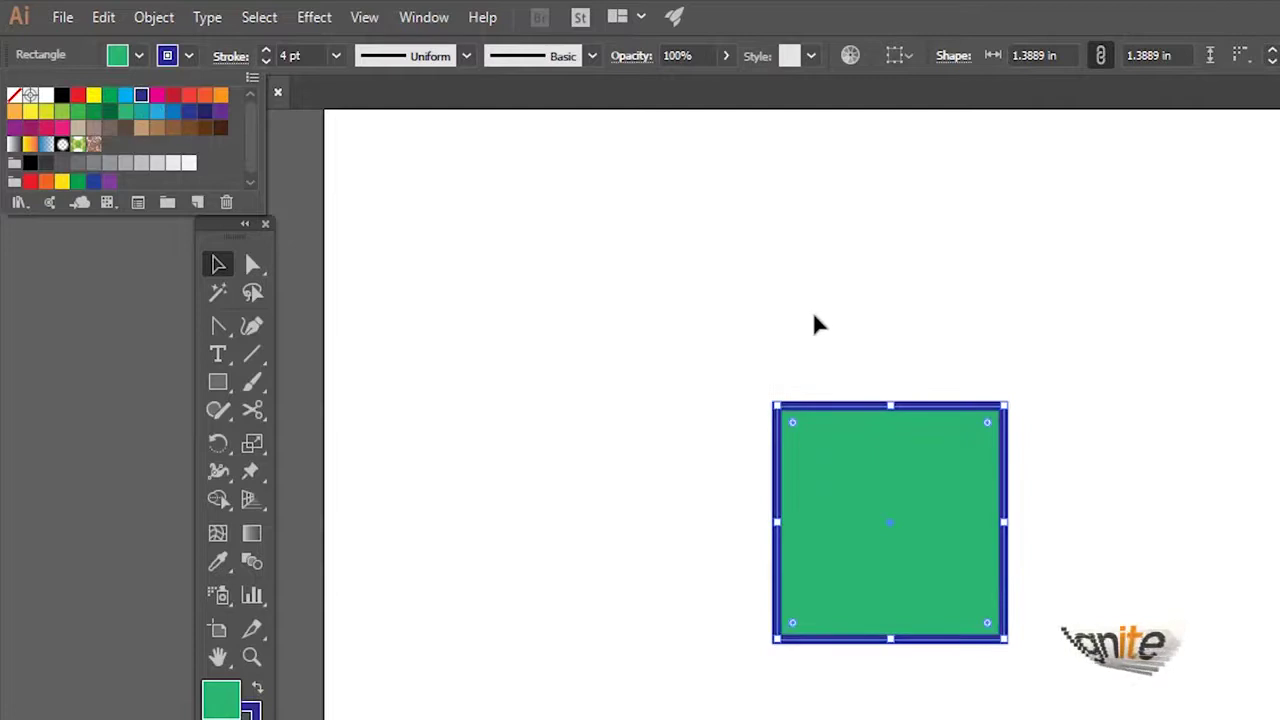
# Close the floating swatches panel and zoom to 400%, panning to frame the square
pyautogui.click(958, 501)
pyautogui.press('z')
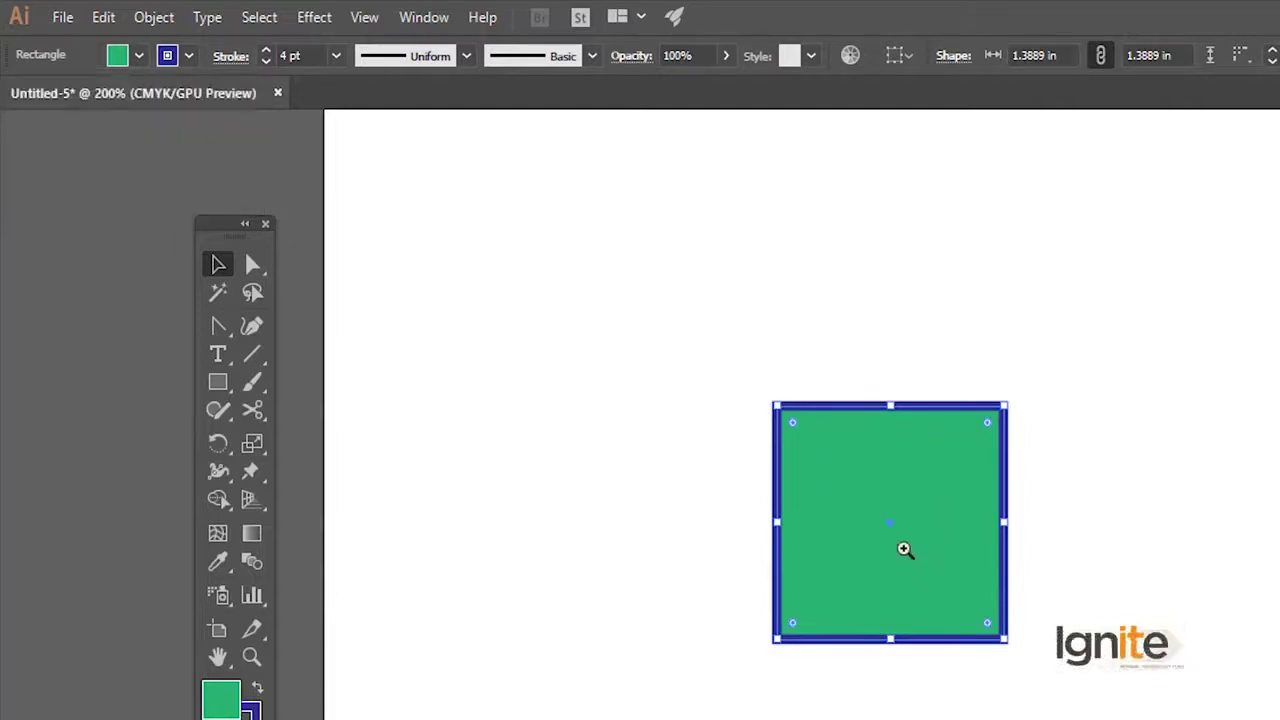
pyautogui.click(908, 554)
pyautogui.click(922, 620)
pyautogui.press('v')
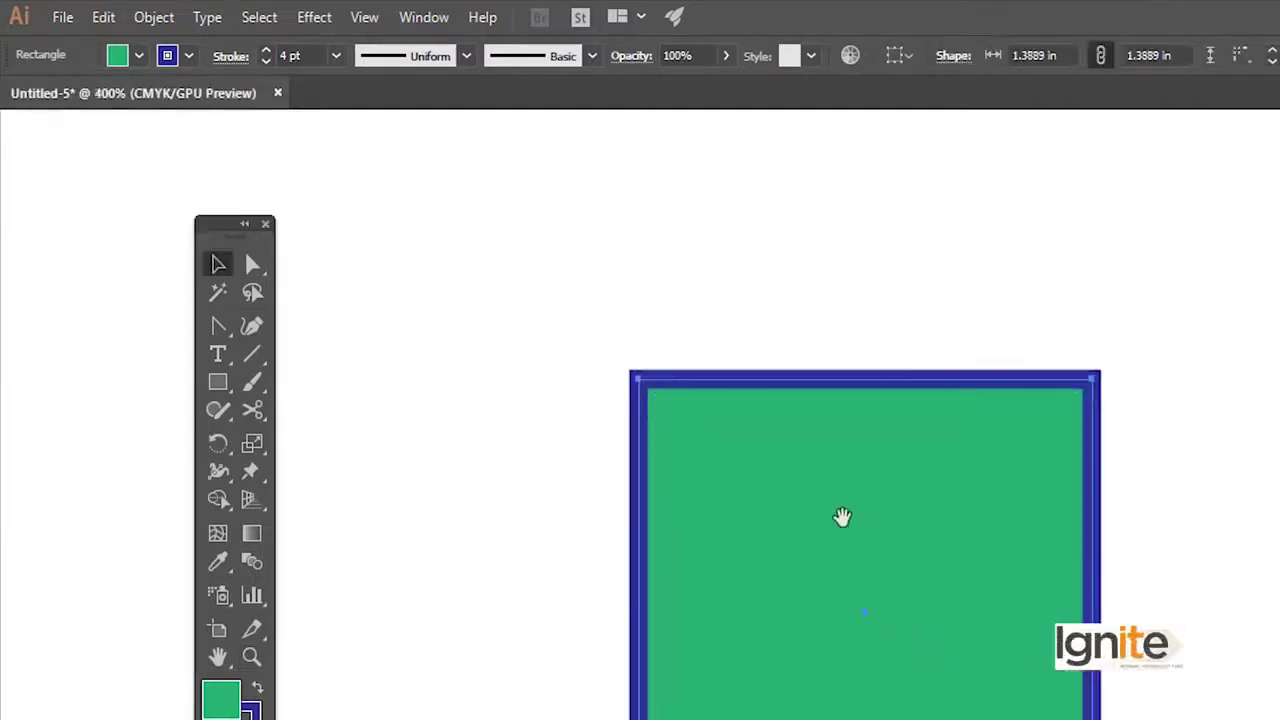
pyautogui.moveTo(840, 517); pyautogui.dragTo(862, 558)
pyautogui.click(720, 443)
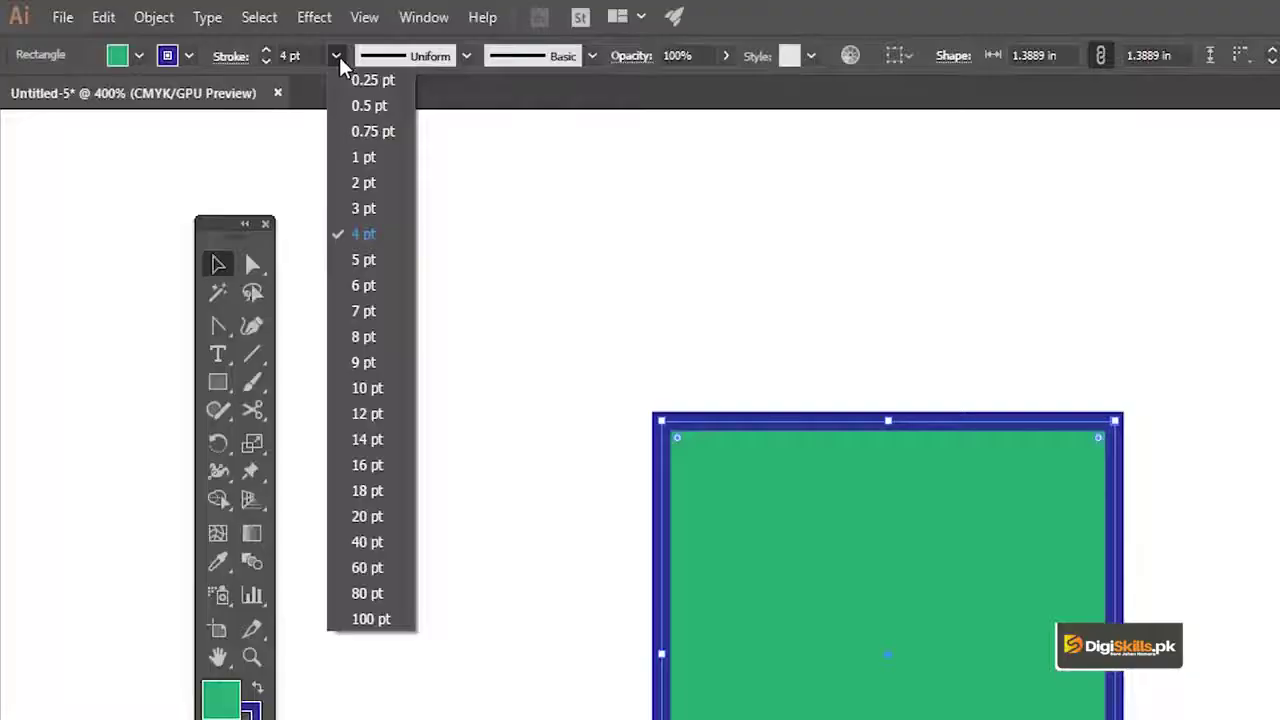
# Starting from the 4 pt stroke, try 8, 10 and 18 pt border weights
pyautogui.click(338, 56)
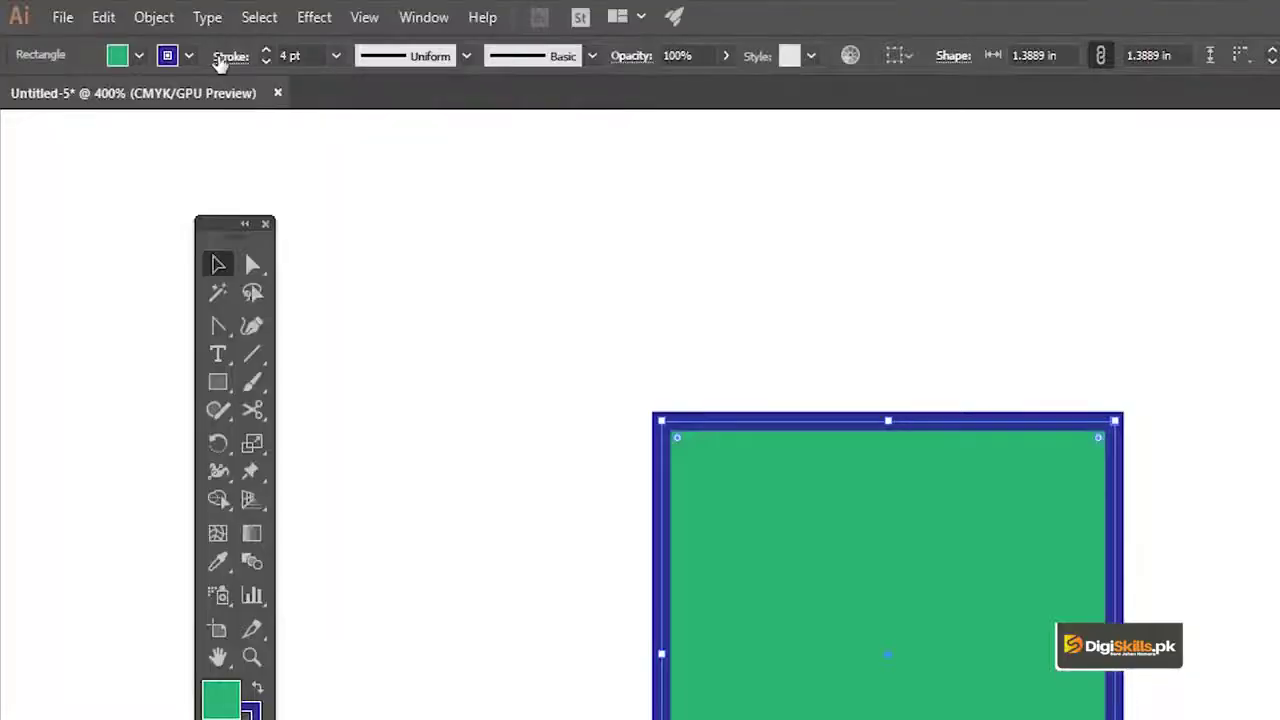
pyautogui.click(306, 57)
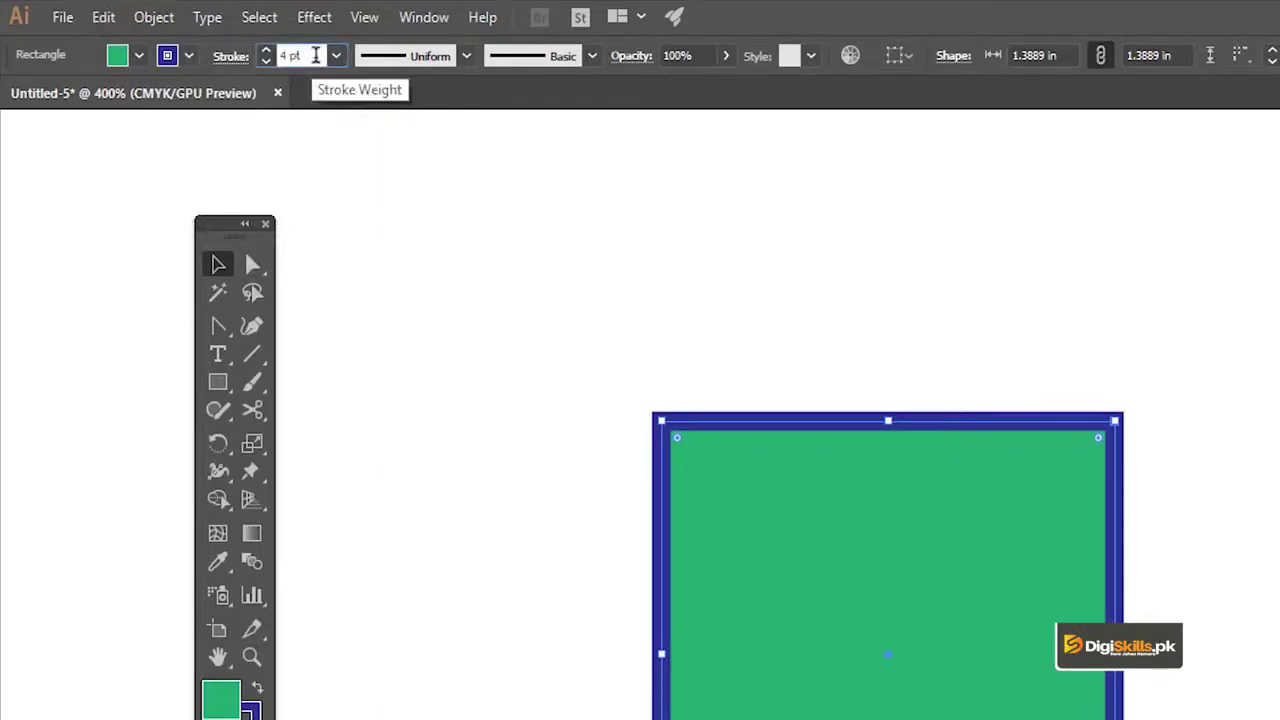
pyautogui.click(337, 57)
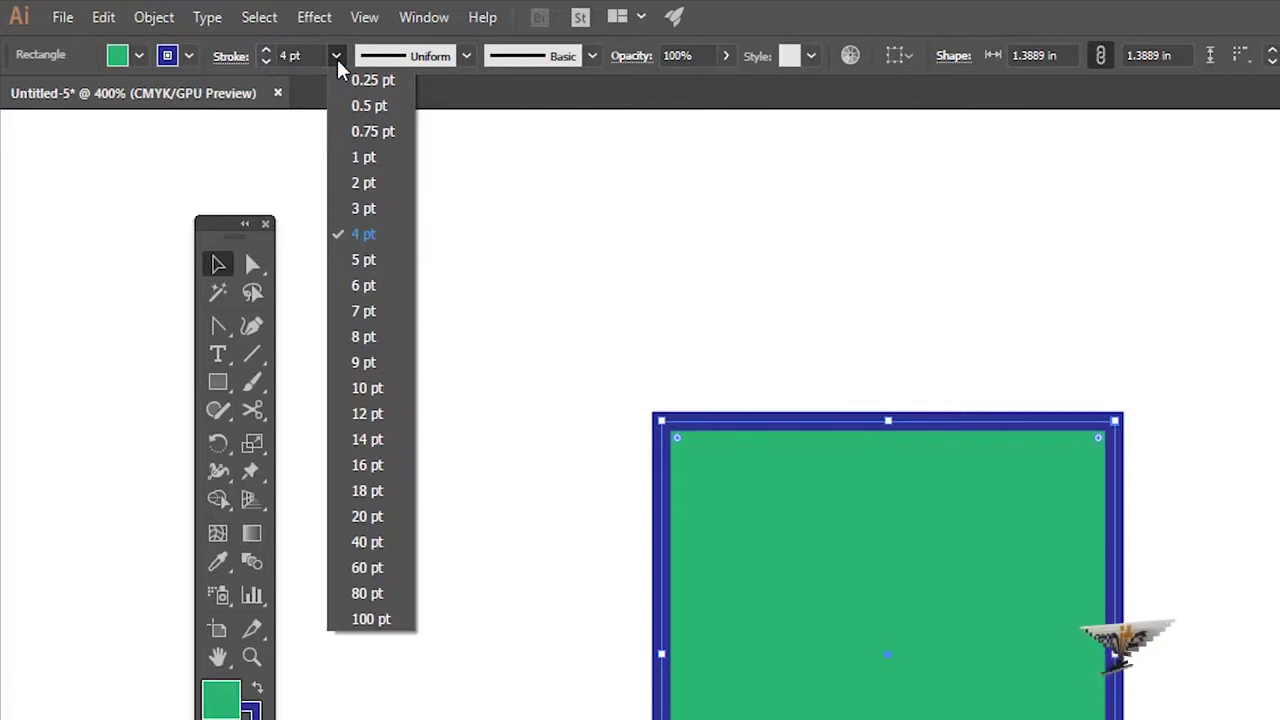
pyautogui.click(374, 336)
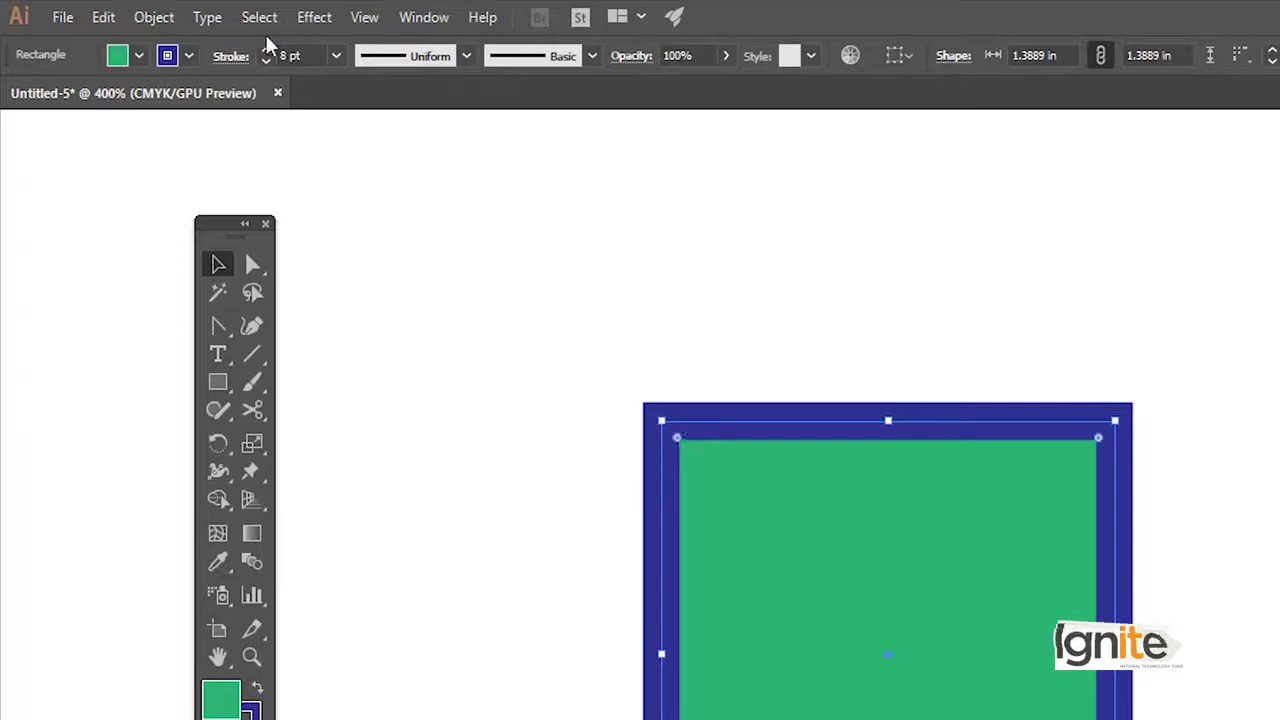
pyautogui.click(338, 57)
pyautogui.click(372, 387)
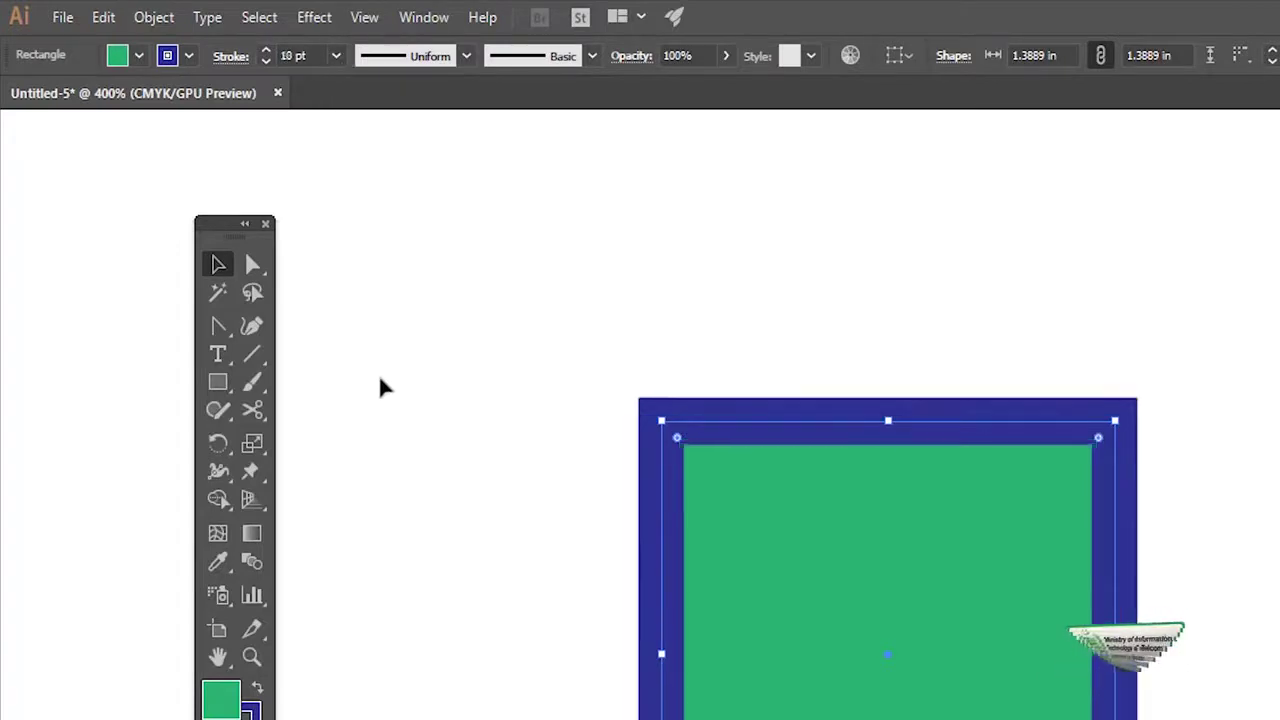
pyautogui.click(336, 56)
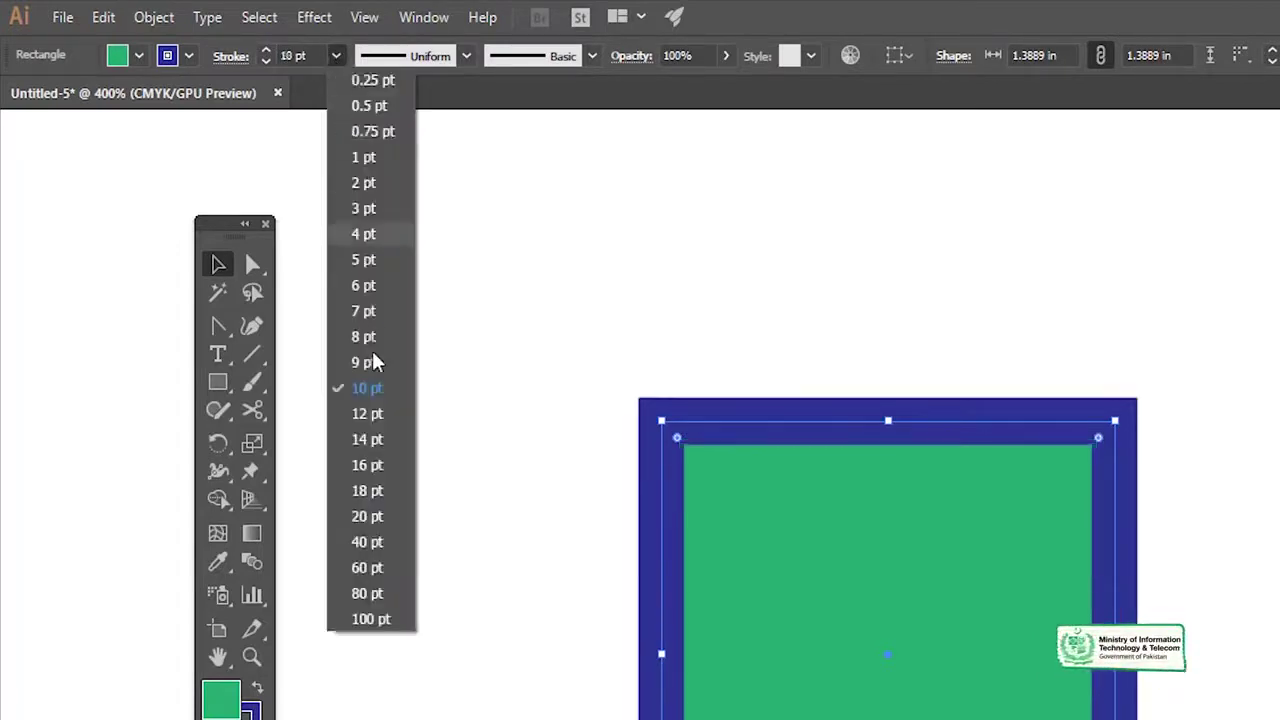
pyautogui.click(384, 490)
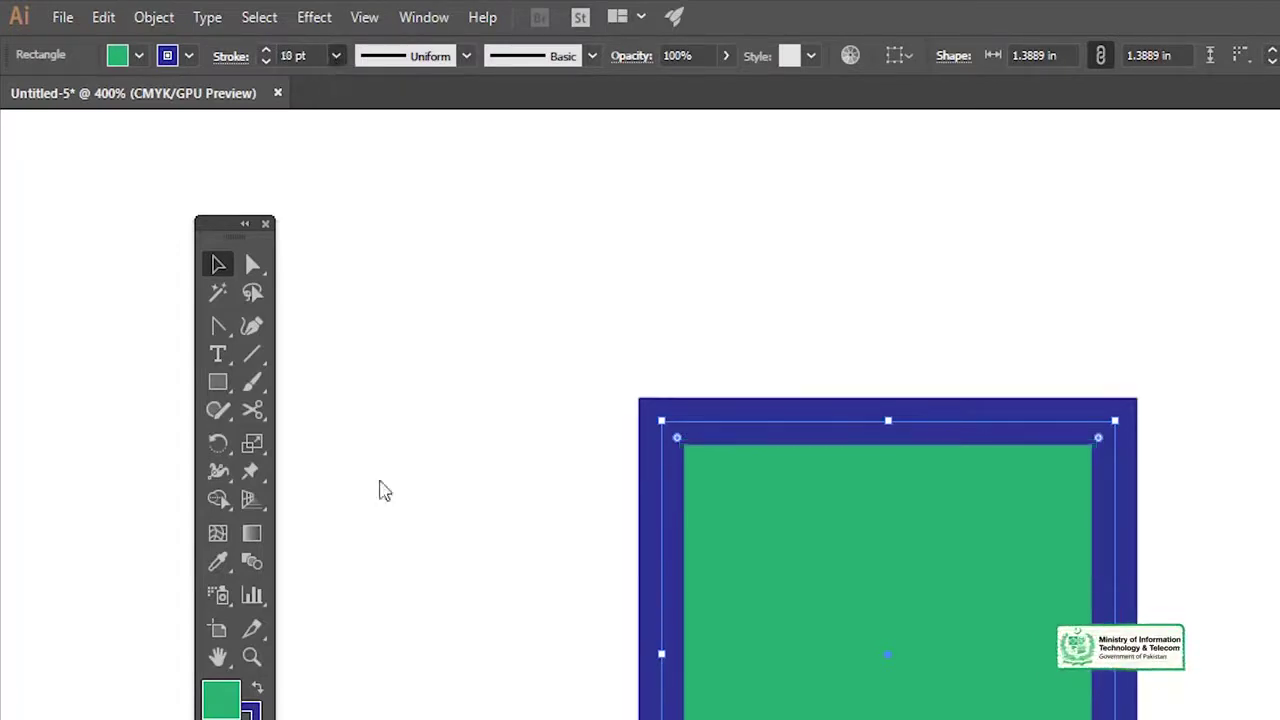
# Try a 40 pt border, then settle on a thin 2 pt and reselect the square
pyautogui.click(336, 56)
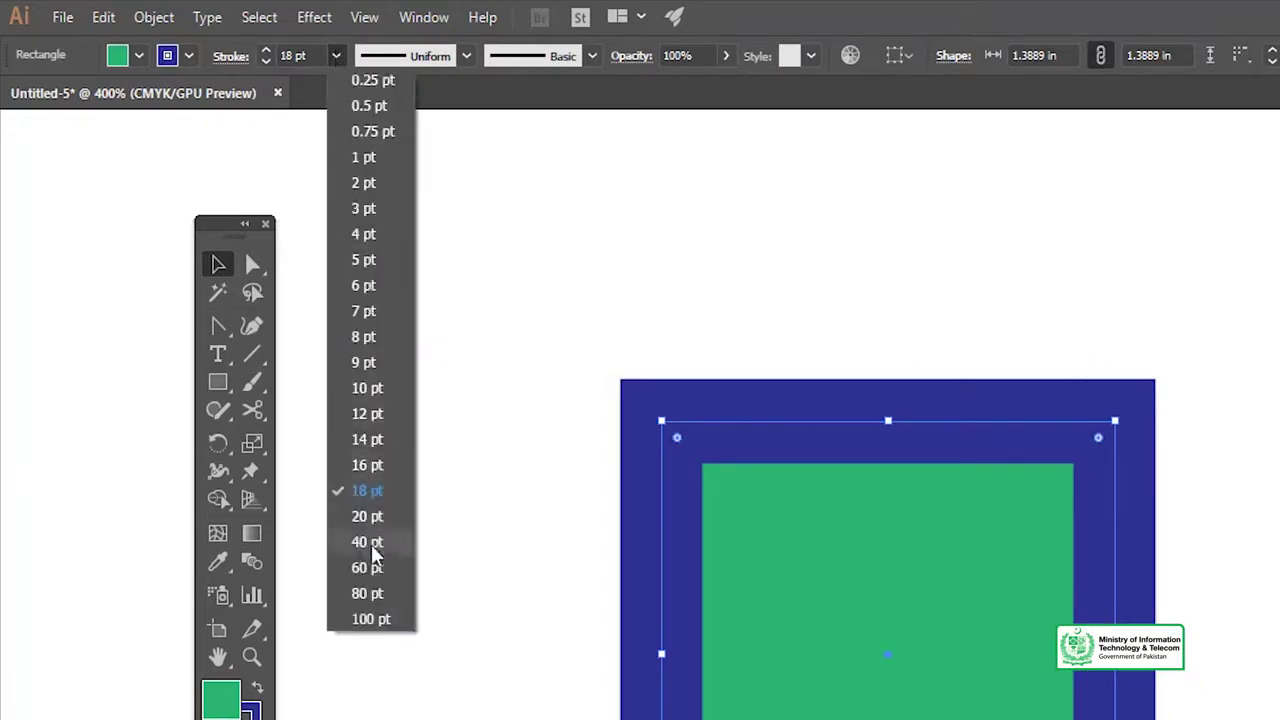
pyautogui.click(369, 541)
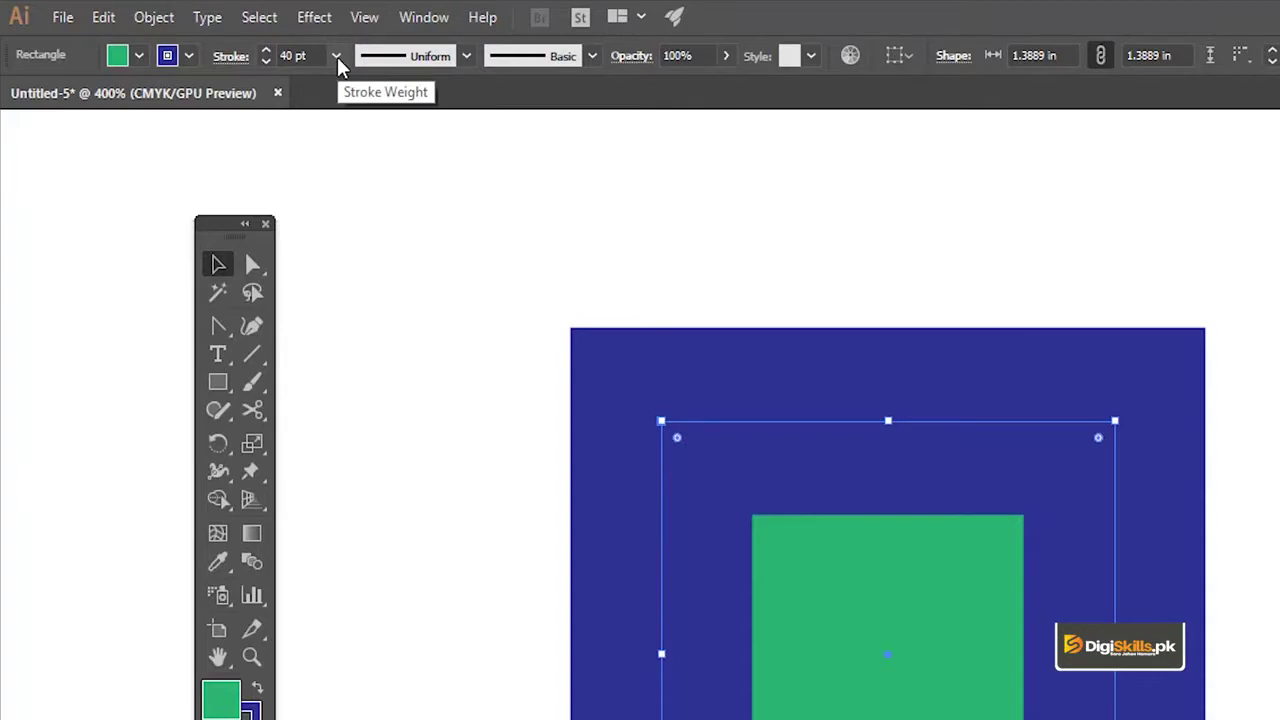
pyautogui.click(337, 55)
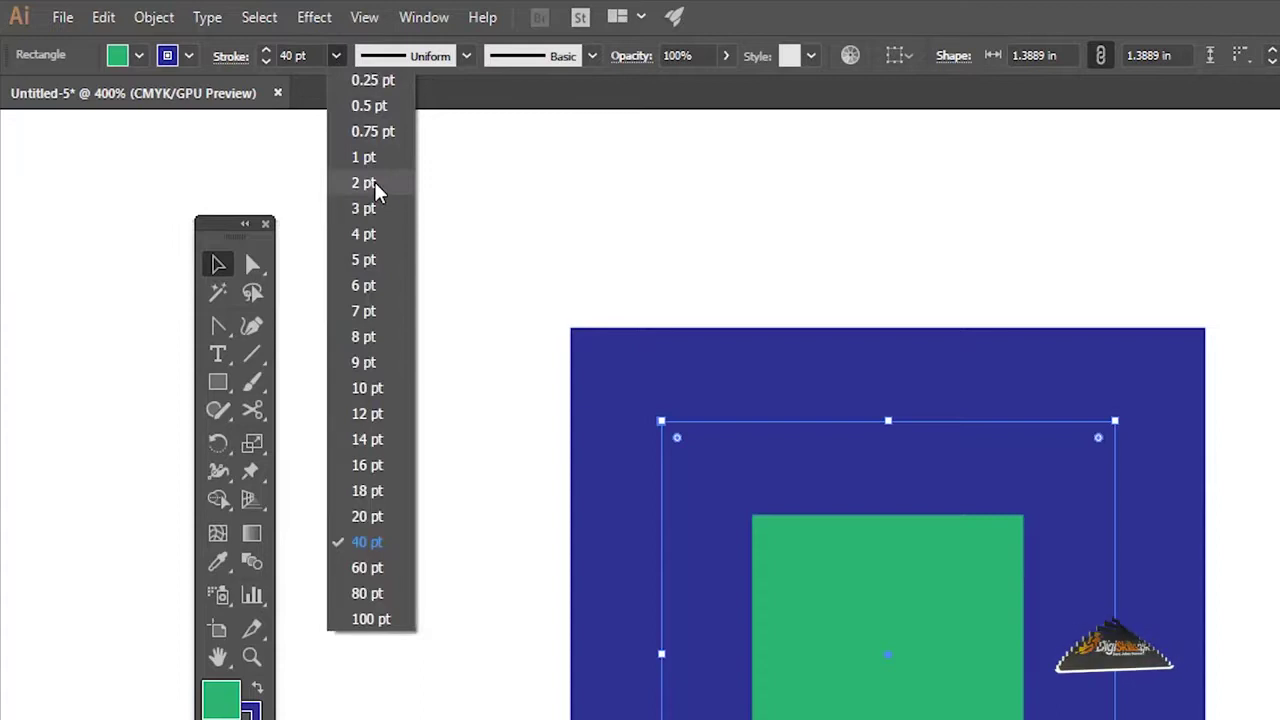
pyautogui.click(363, 183)
pyautogui.click(786, 317)
pyautogui.press('a')
pyautogui.click(983, 642)
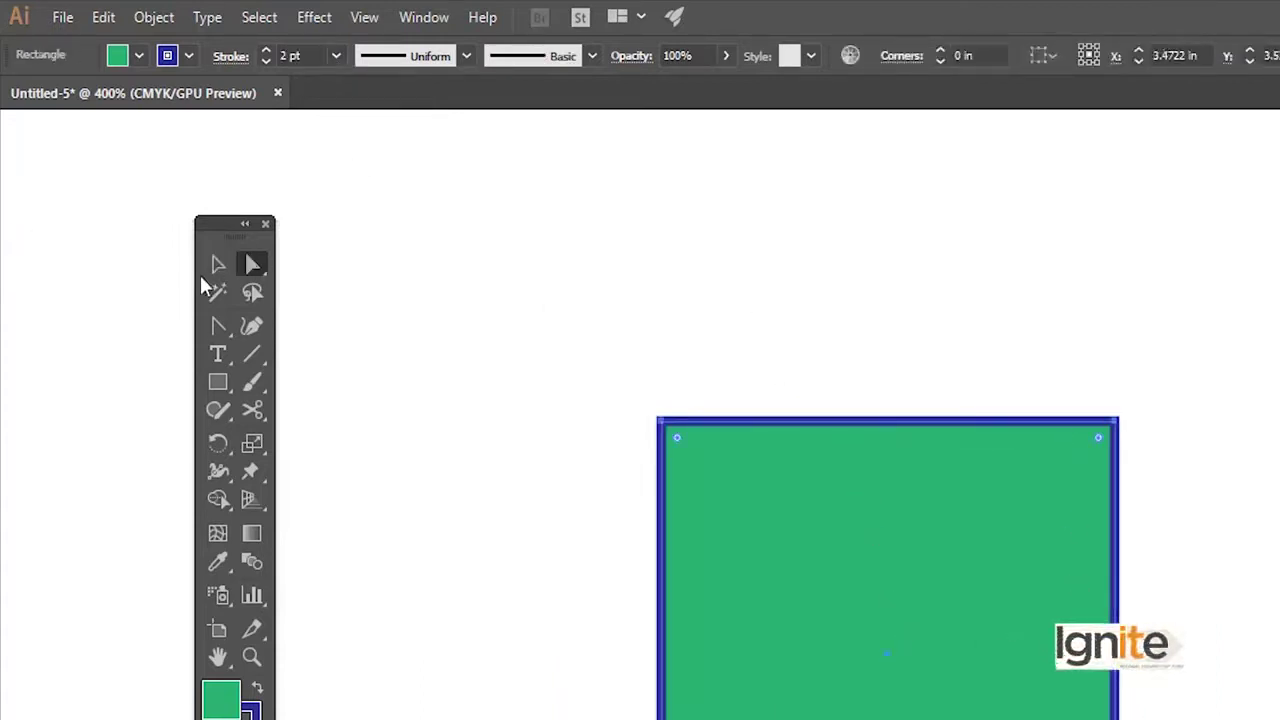
# Zoom in on the green square to 600% and pan left across it
pyautogui.click(218, 264)
pyautogui.click(550, 360)
pyautogui.click(850, 590)
pyautogui.press('a')
pyautogui.press('z')
pyautogui.click(879, 680)
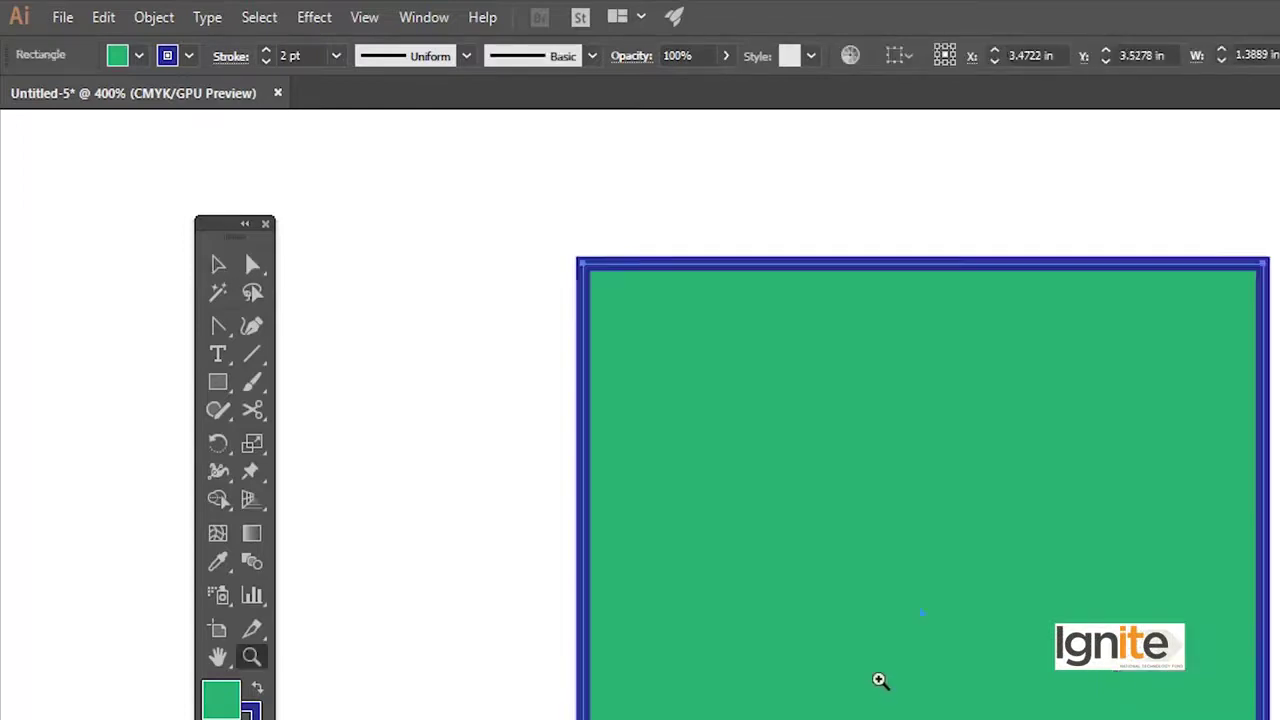
pyautogui.press('v')
pyautogui.moveTo(855, 525); pyautogui.dragTo(803, 530)
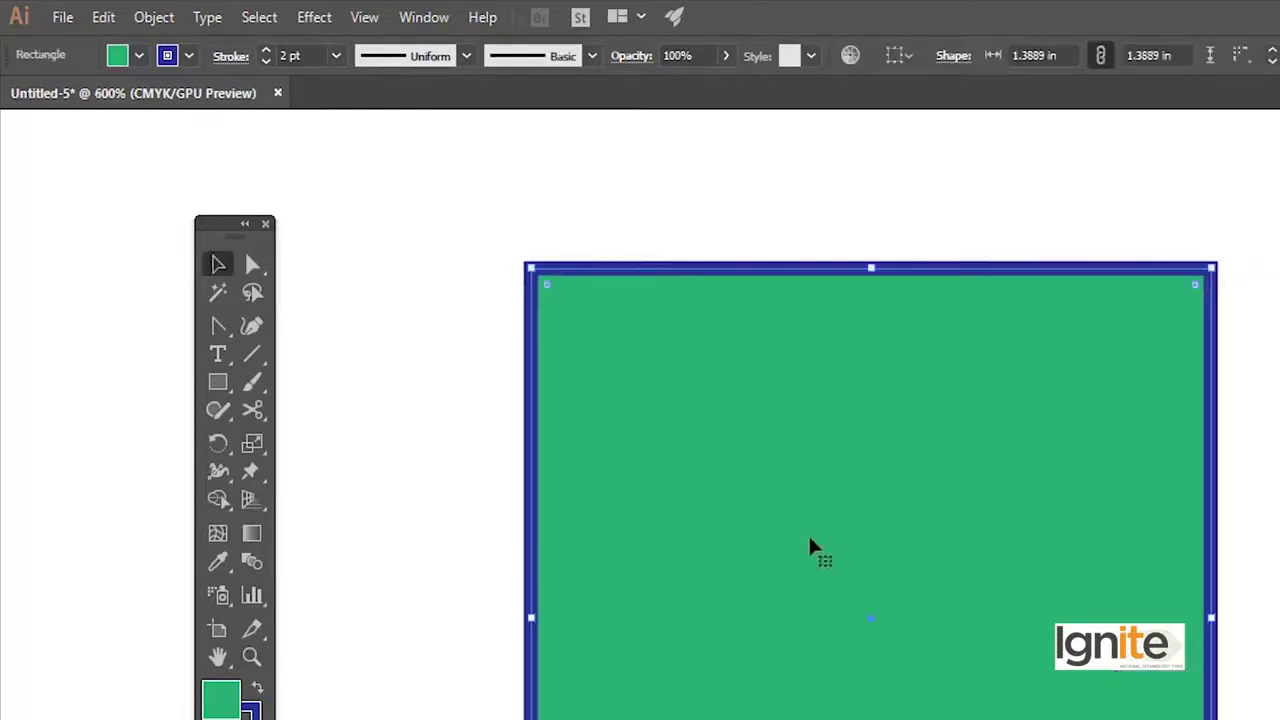
# Zoom back out to 300% and drag the green square off to the right
pyautogui.press('z')
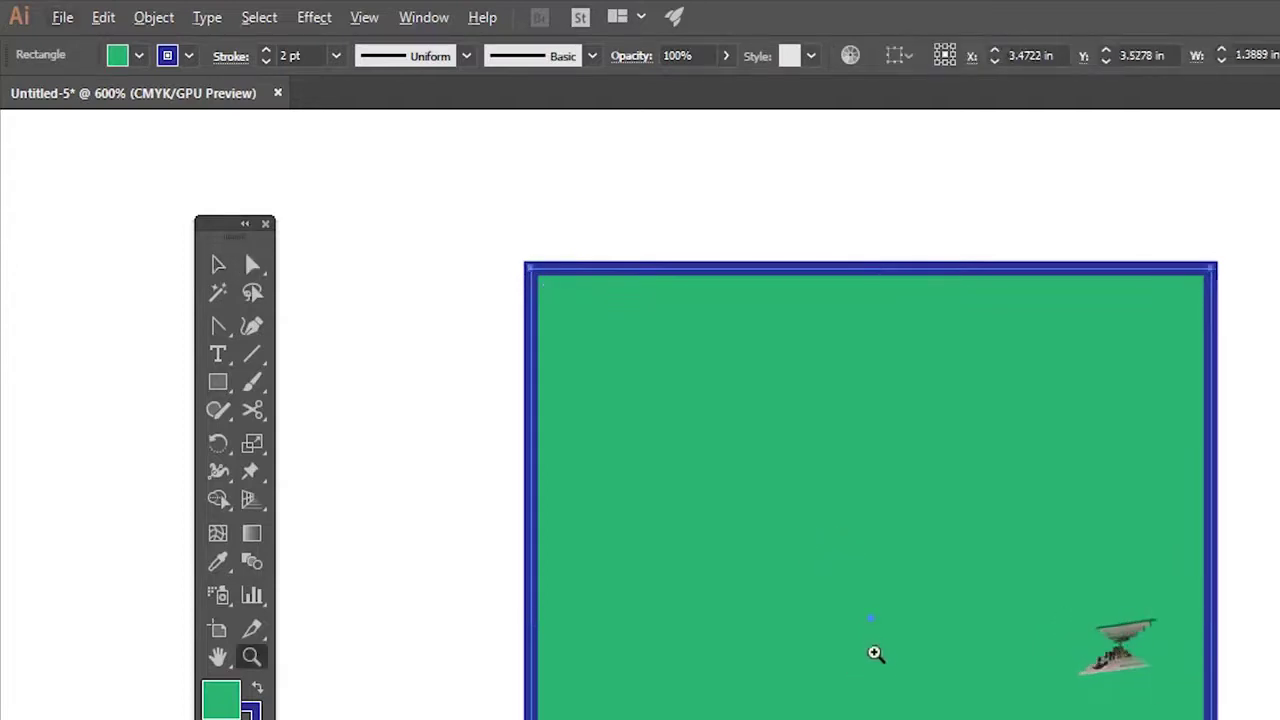
pyautogui.keyDown('alt'); pyautogui.click(879, 668); pyautogui.keyUp('alt')
pyautogui.keyDown('alt'); pyautogui.click(879, 668); pyautogui.keyUp('alt')
pyautogui.press('v')
pyautogui.moveTo(914, 629)
pyautogui.mouseDown()
pyautogui.moveTo(740, 509)
pyautogui.moveTo(649, 486)
pyautogui.mouseUp()
pyautogui.click(634, 257)
pyautogui.moveTo(590, 320); pyautogui.dragTo(1279, 320)
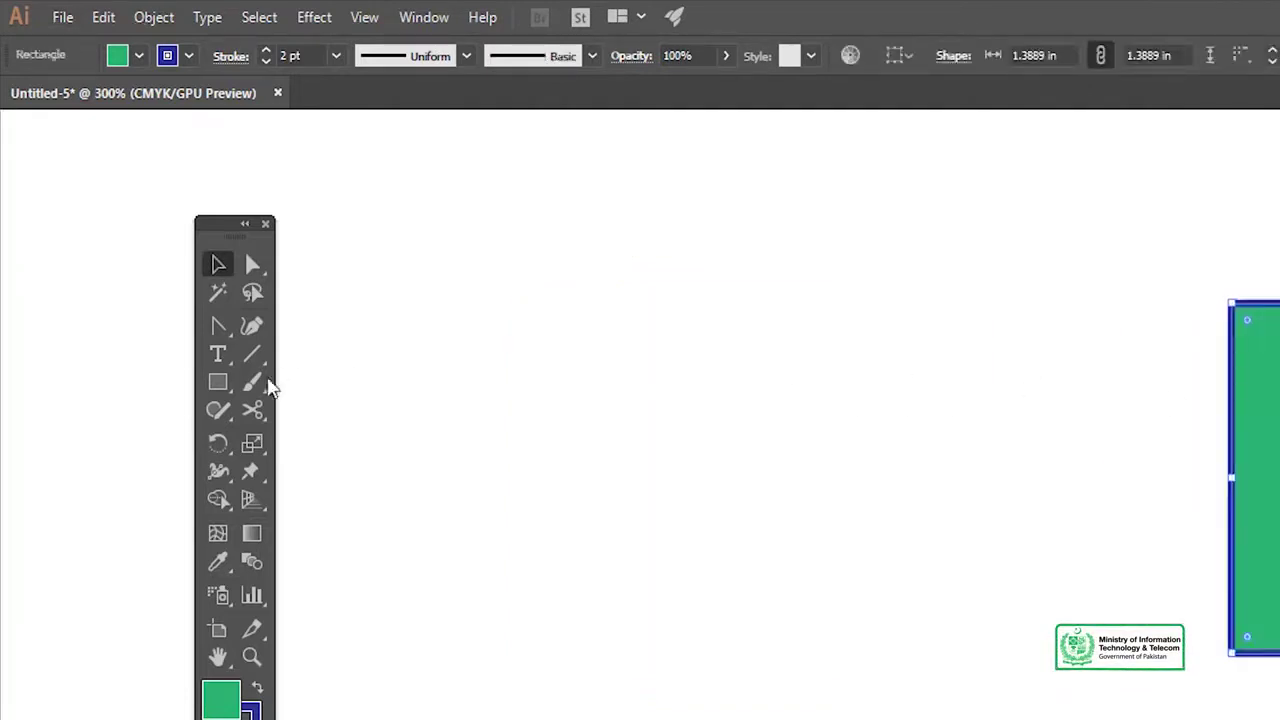
# Draw a 1.11 in circle left of the square with the Ellipse tool and nudge it into place
pyautogui.click(224, 384)
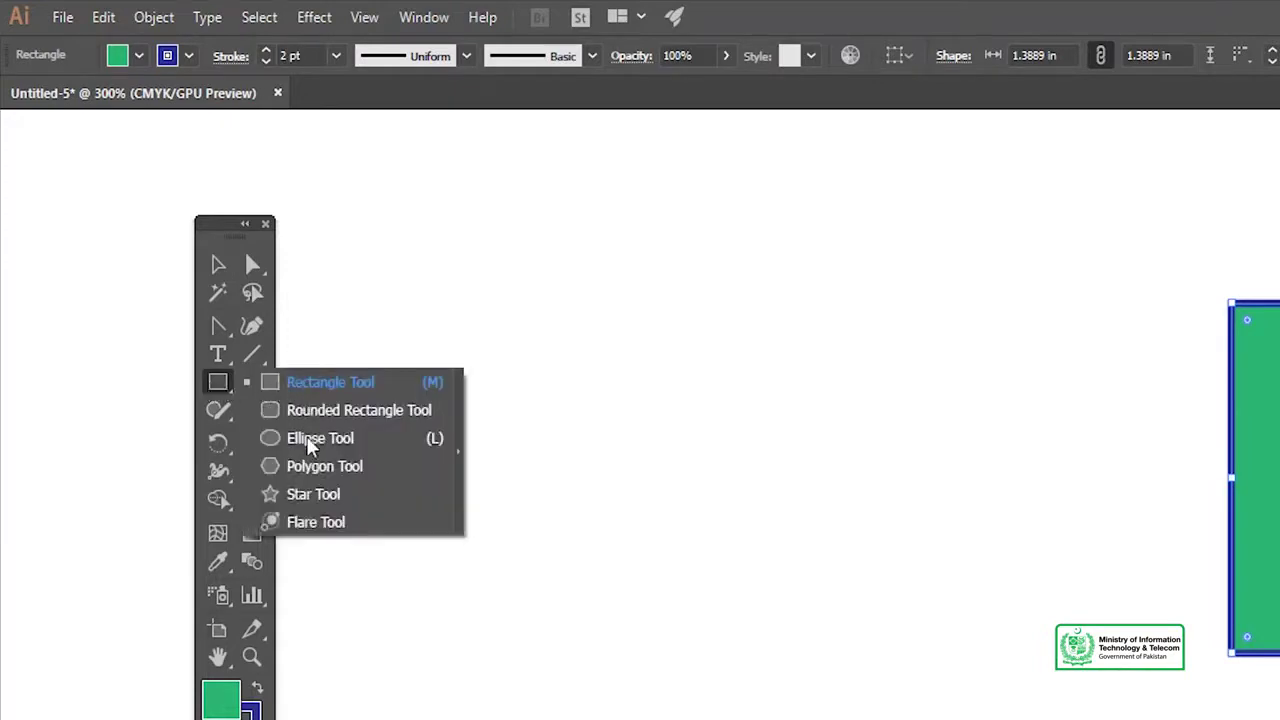
pyautogui.click(305, 438)
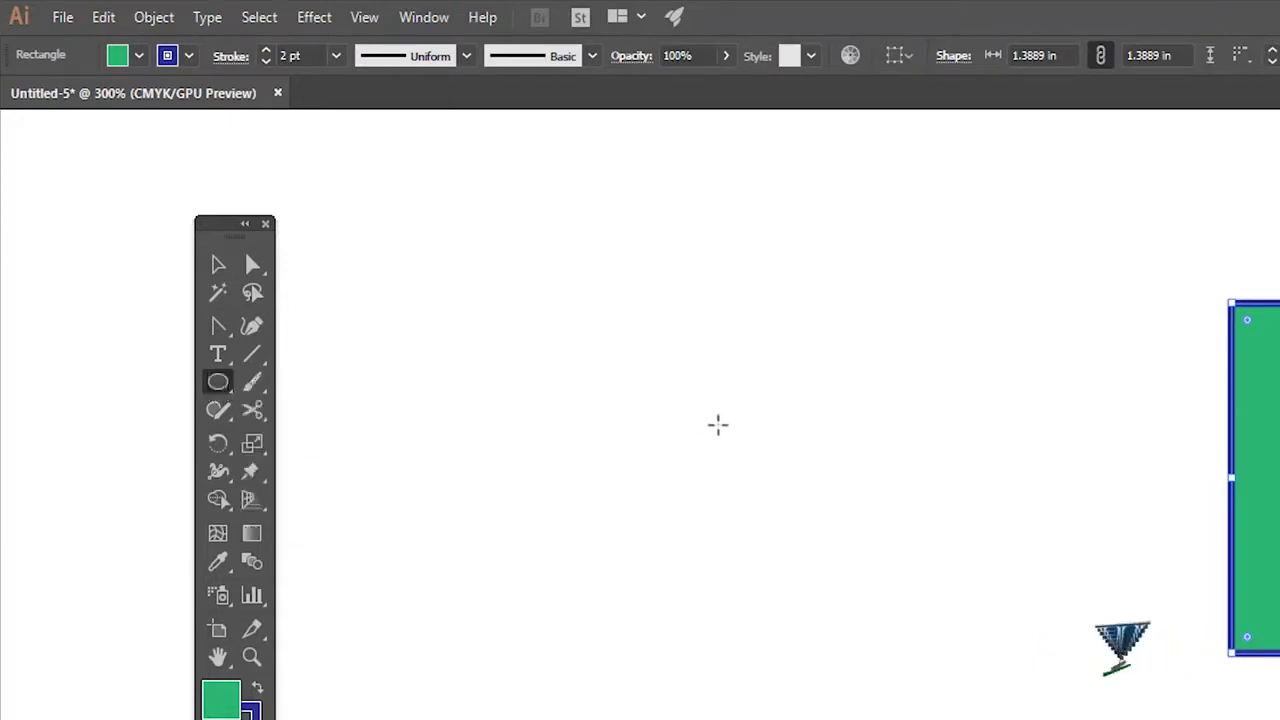
pyautogui.moveTo(729, 431); pyautogui.dragTo(846, 572)
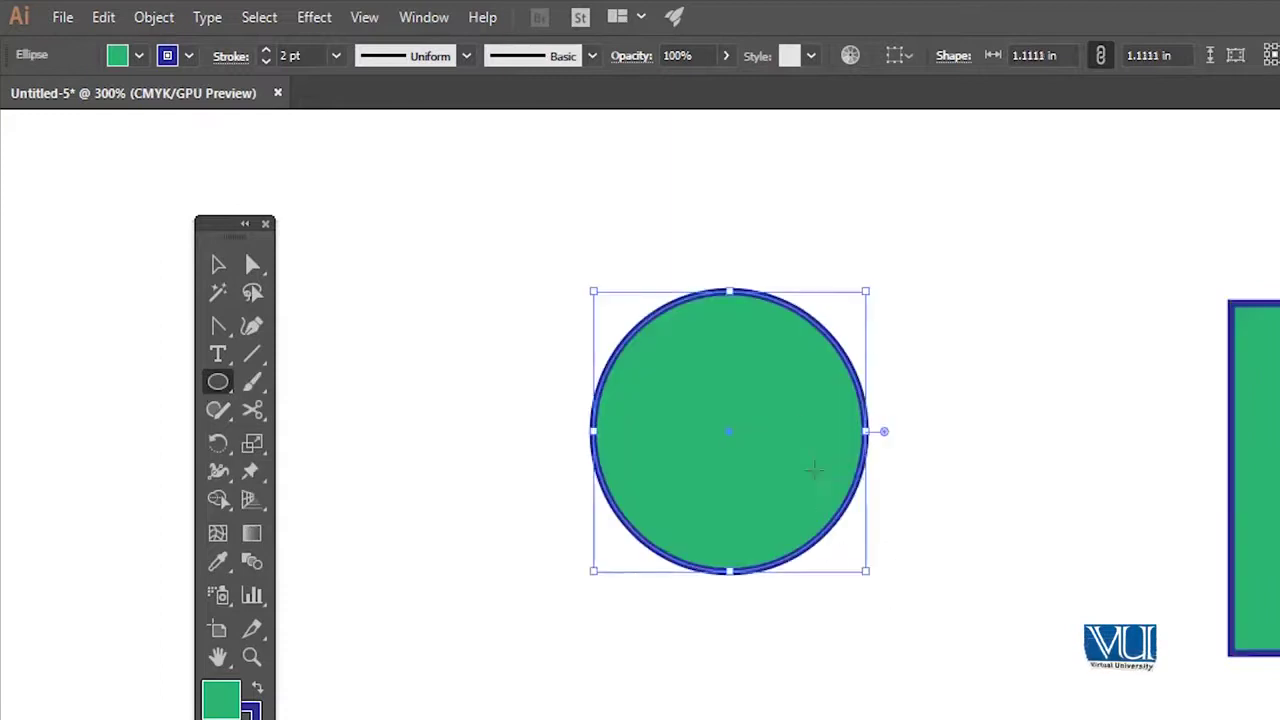
pyautogui.press('v')
pyautogui.moveTo(682, 312); pyautogui.dragTo(727, 354)
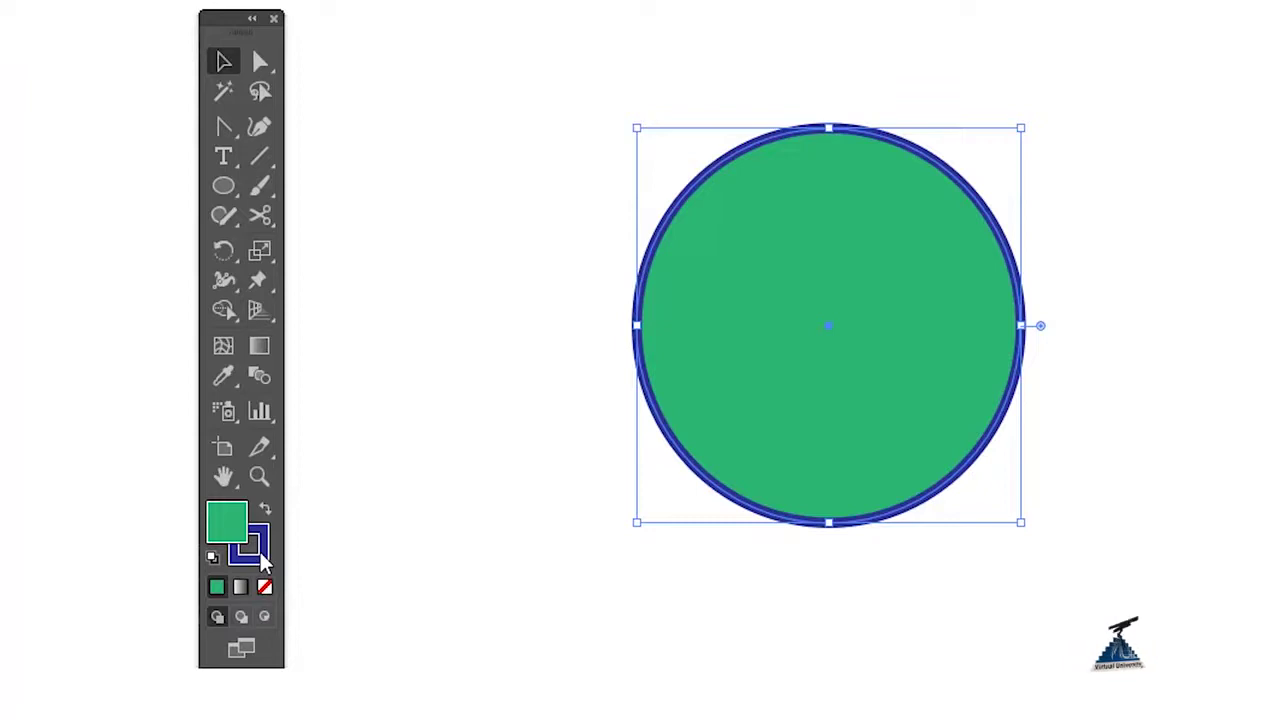
# Set the circle's fill to deep blue #2B35B2 in the Color Picker
pyautogui.click(220, 522)
pyautogui.click(220, 522)
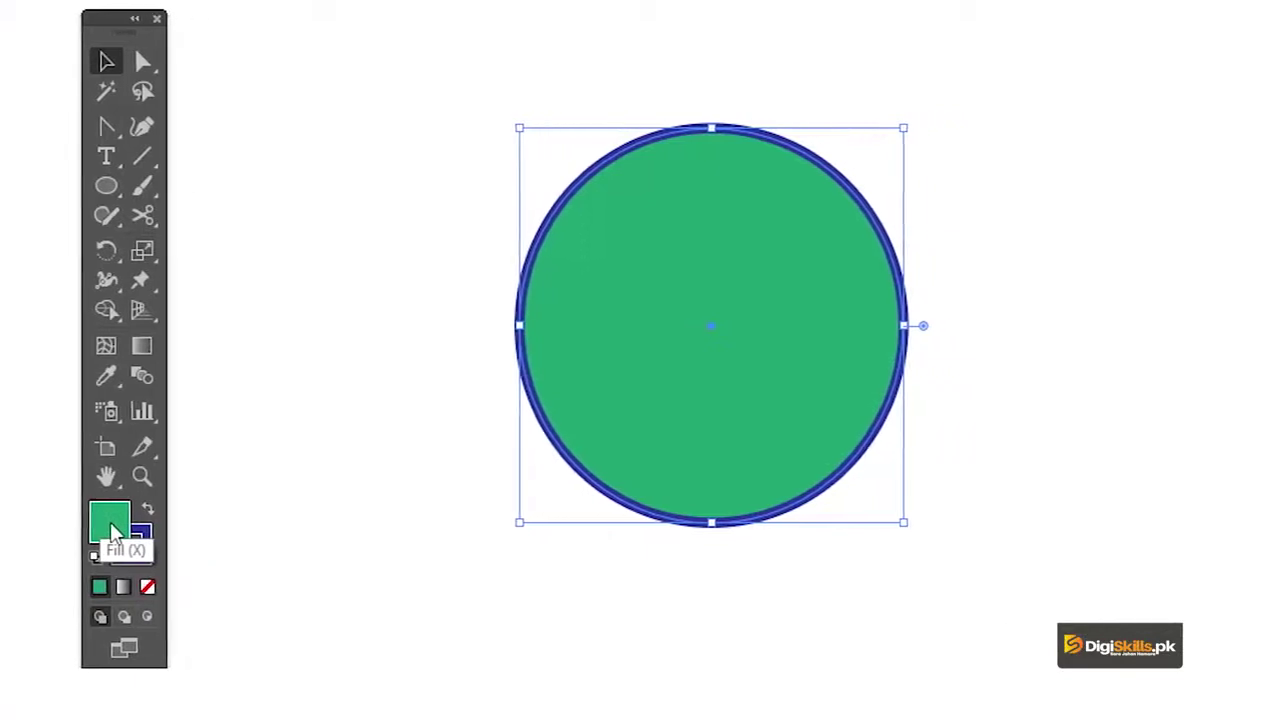
pyautogui.doubleClick(112, 533)
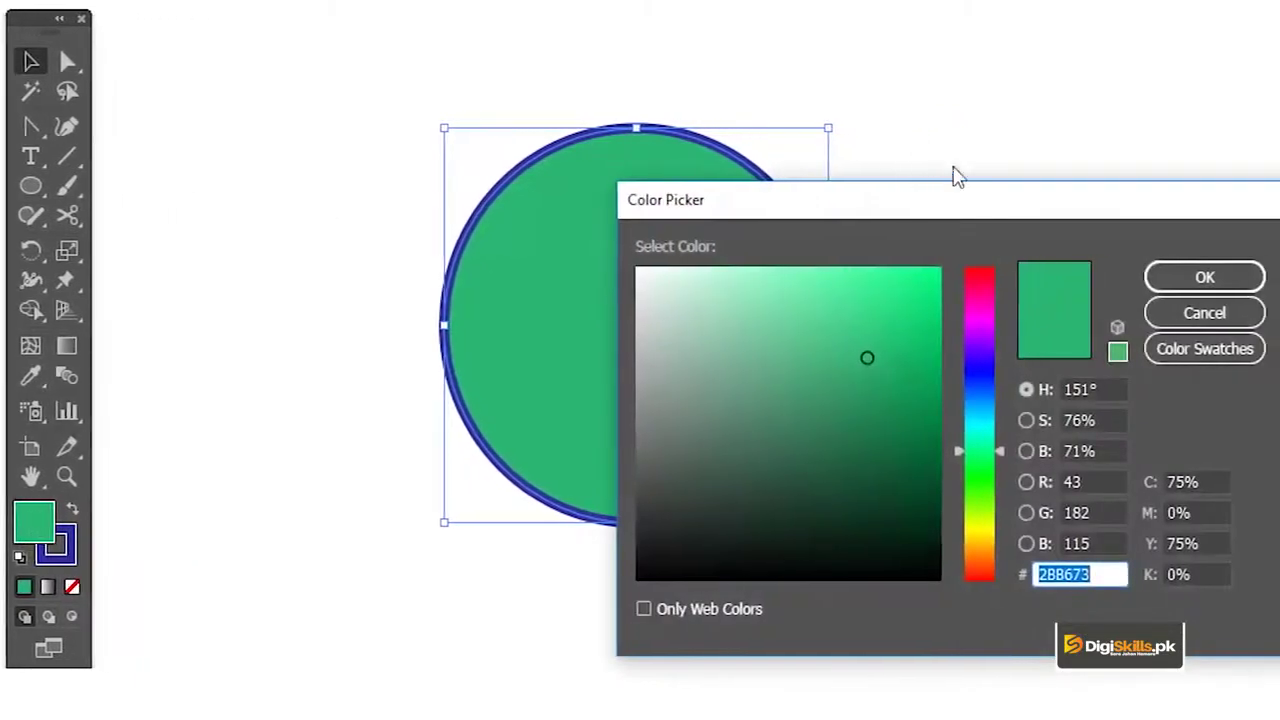
pyautogui.moveTo(955, 177); pyautogui.dragTo(1205, 78)
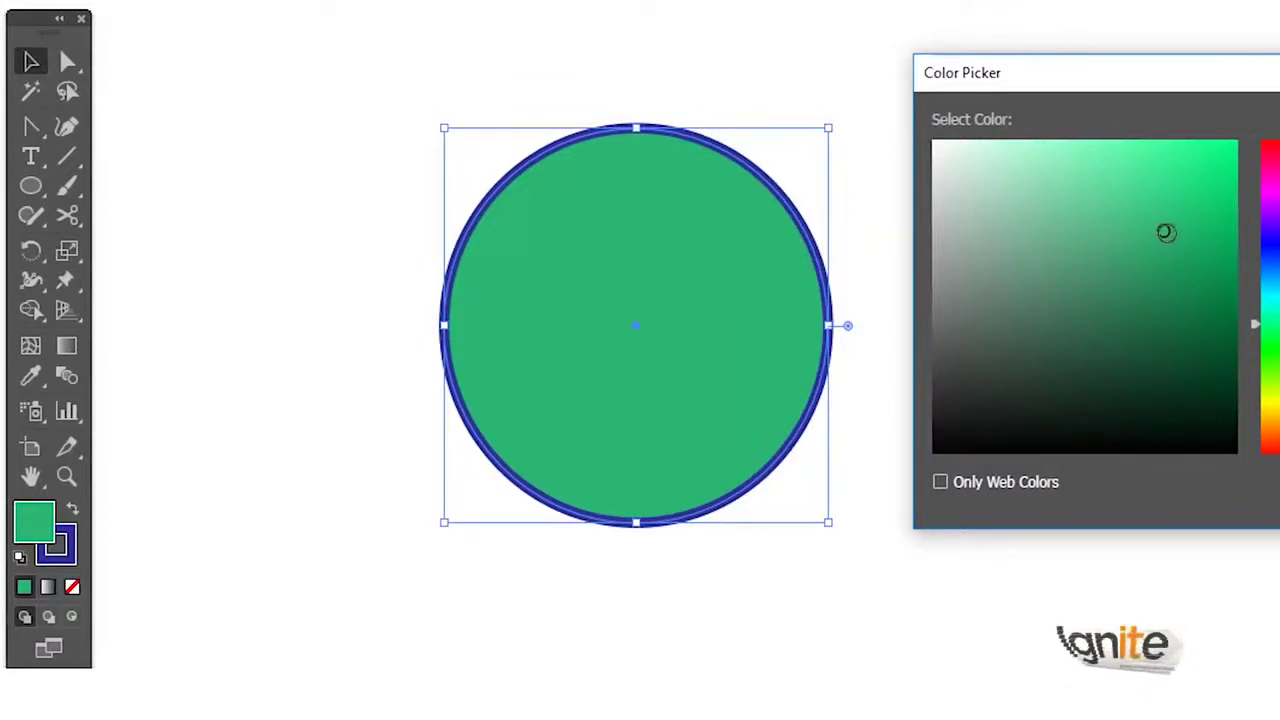
pyautogui.moveTo(1116, 335); pyautogui.dragTo(858, 268)
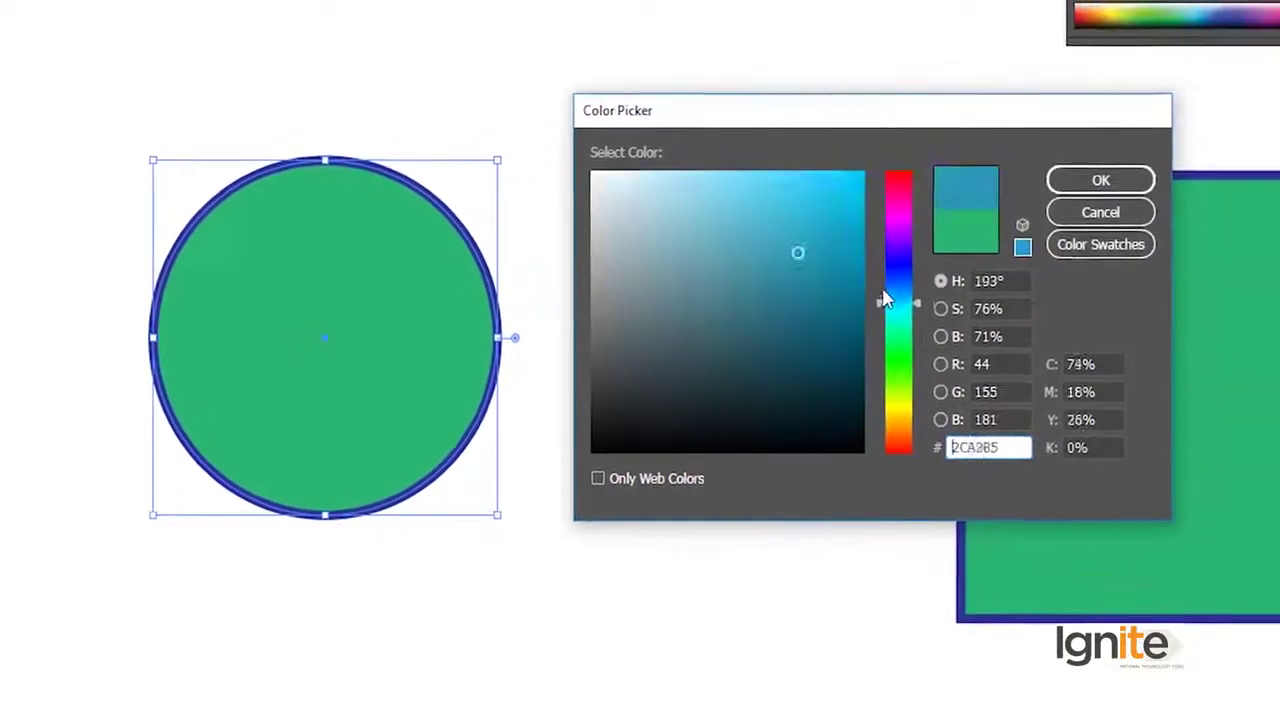
pyautogui.moveTo(770, 257)
pyautogui.mouseDown()
pyautogui.moveTo(810, 192)
pyautogui.moveTo(680, 191)
pyautogui.moveTo(769, 206)
pyautogui.moveTo(698, 211)
pyautogui.moveTo(751, 243)
pyautogui.moveTo(760, 277)
pyautogui.moveTo(764, 241)
pyautogui.moveTo(770, 258)
pyautogui.mouseUp()
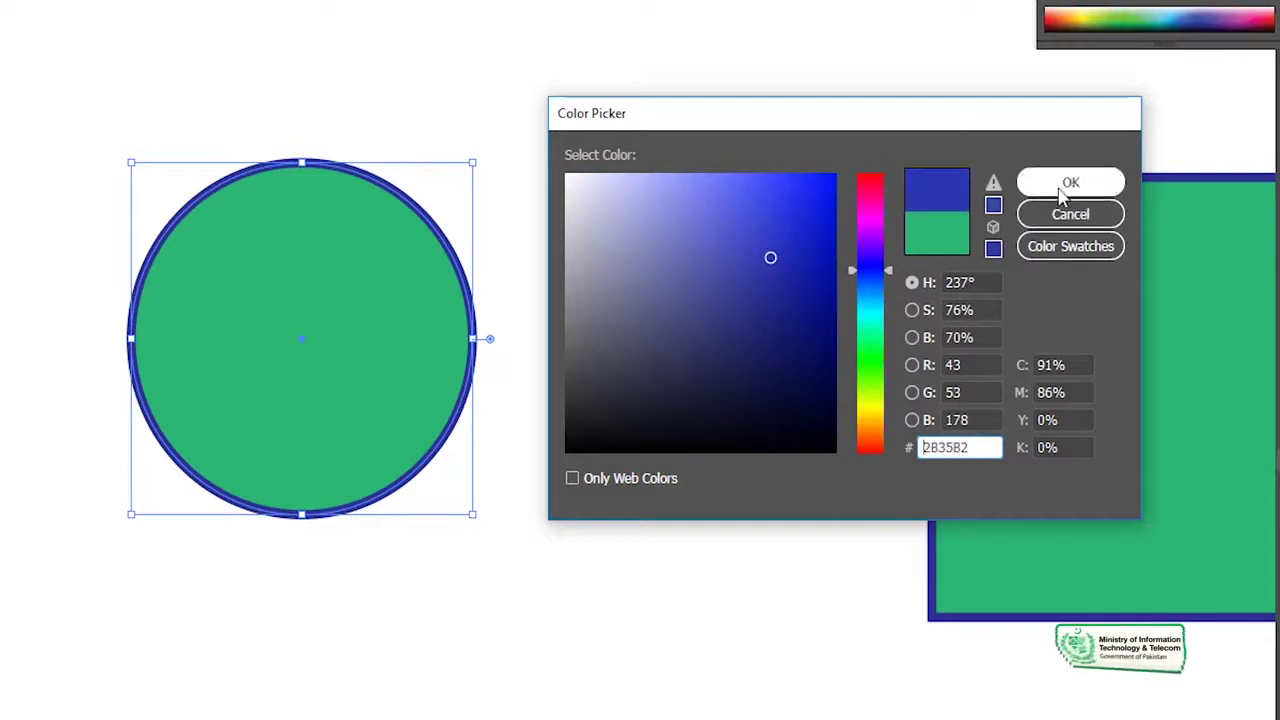
pyautogui.click(1068, 184)
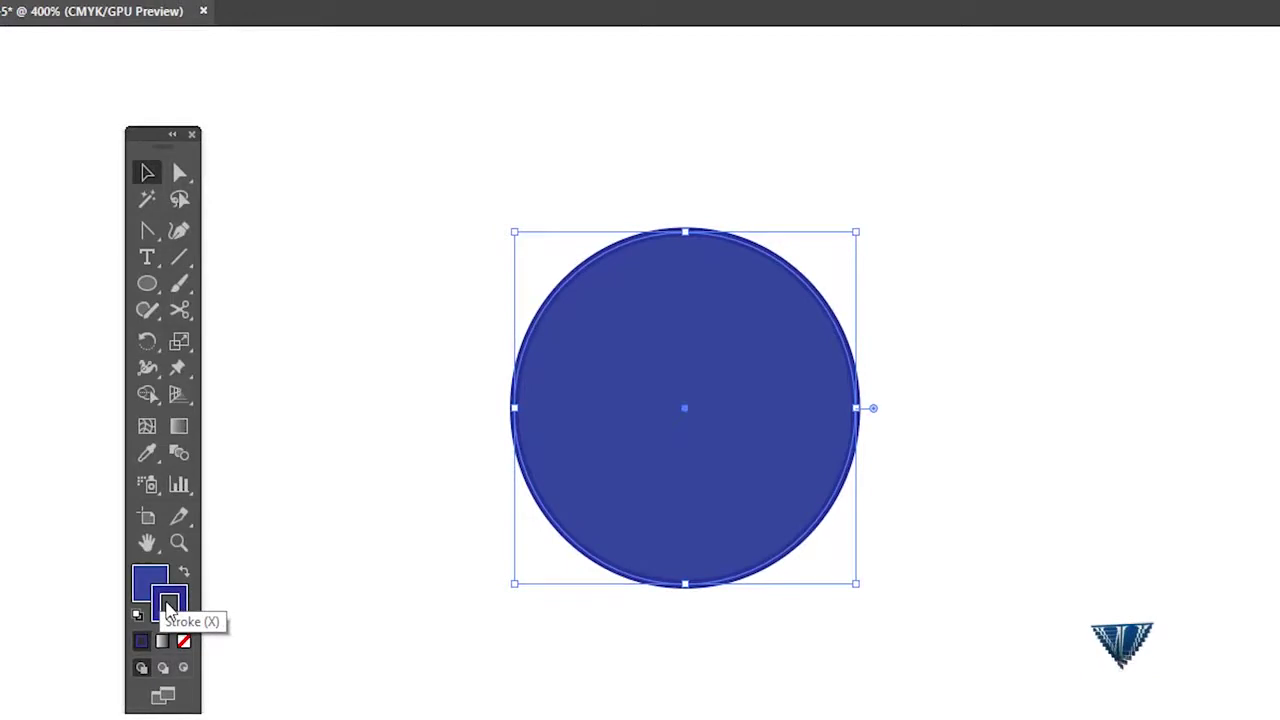
# Set the circle's outline to red #F90606 in the Color Picker, then reselect the circle
pyautogui.doubleClick(168, 604)
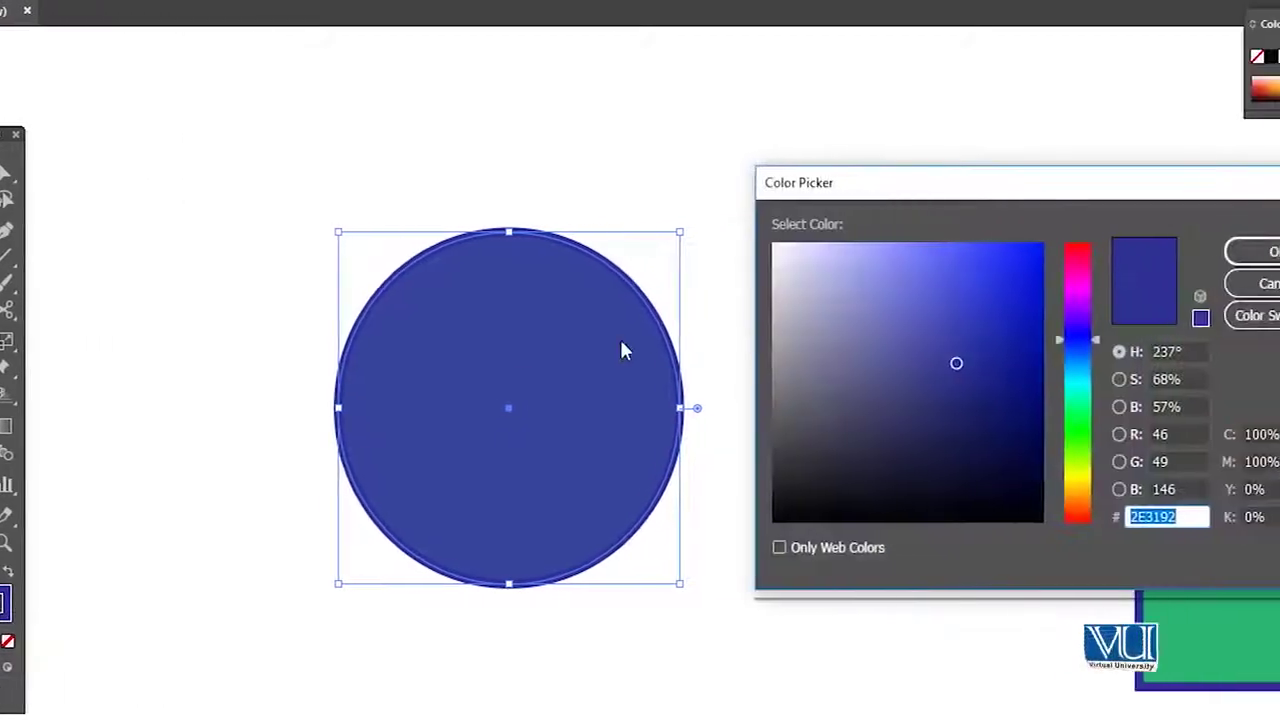
pyautogui.moveTo(929, 338)
pyautogui.mouseDown()
pyautogui.moveTo(945, 248)
pyautogui.moveTo(907, 248)
pyautogui.mouseUp()
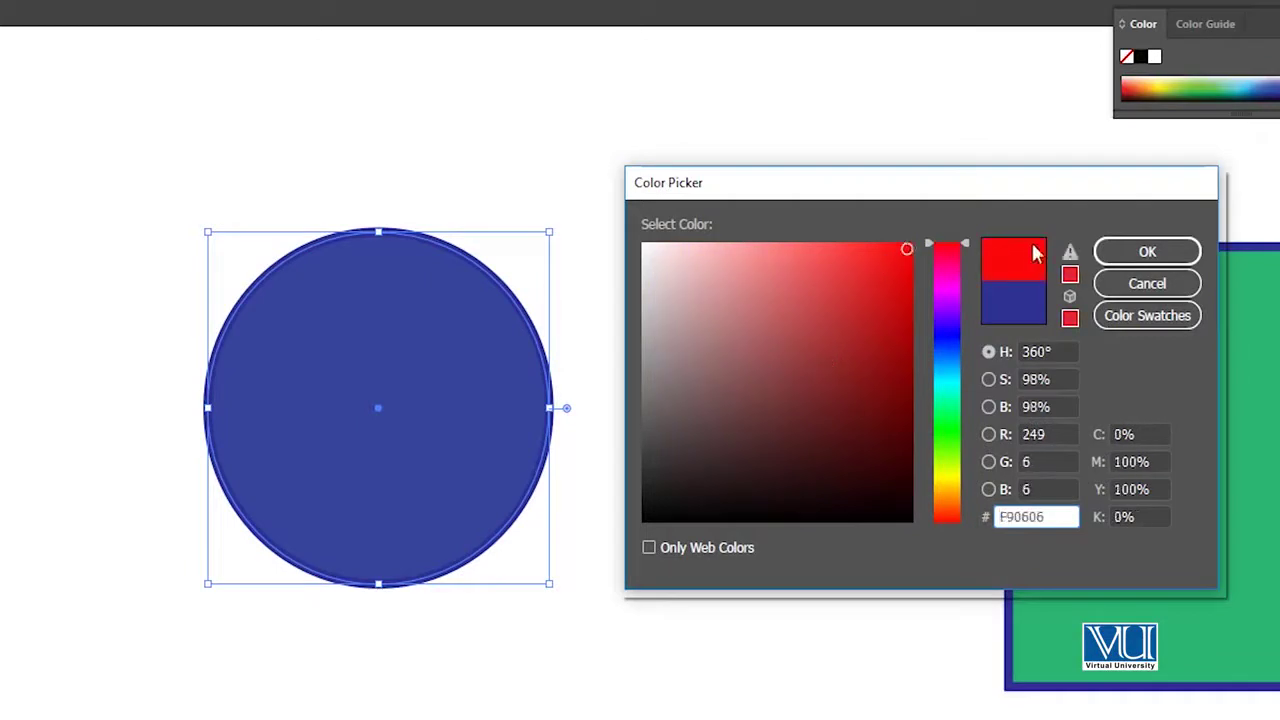
pyautogui.click(1150, 252)
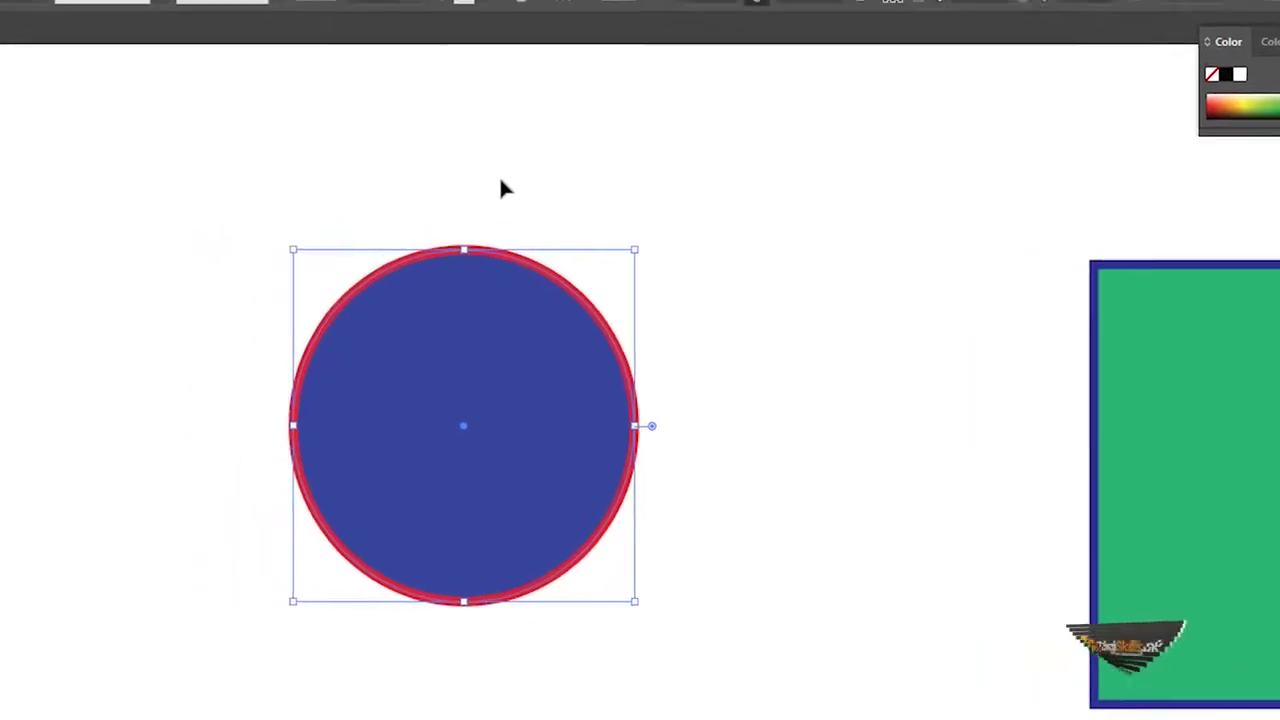
pyautogui.click(772, 243)
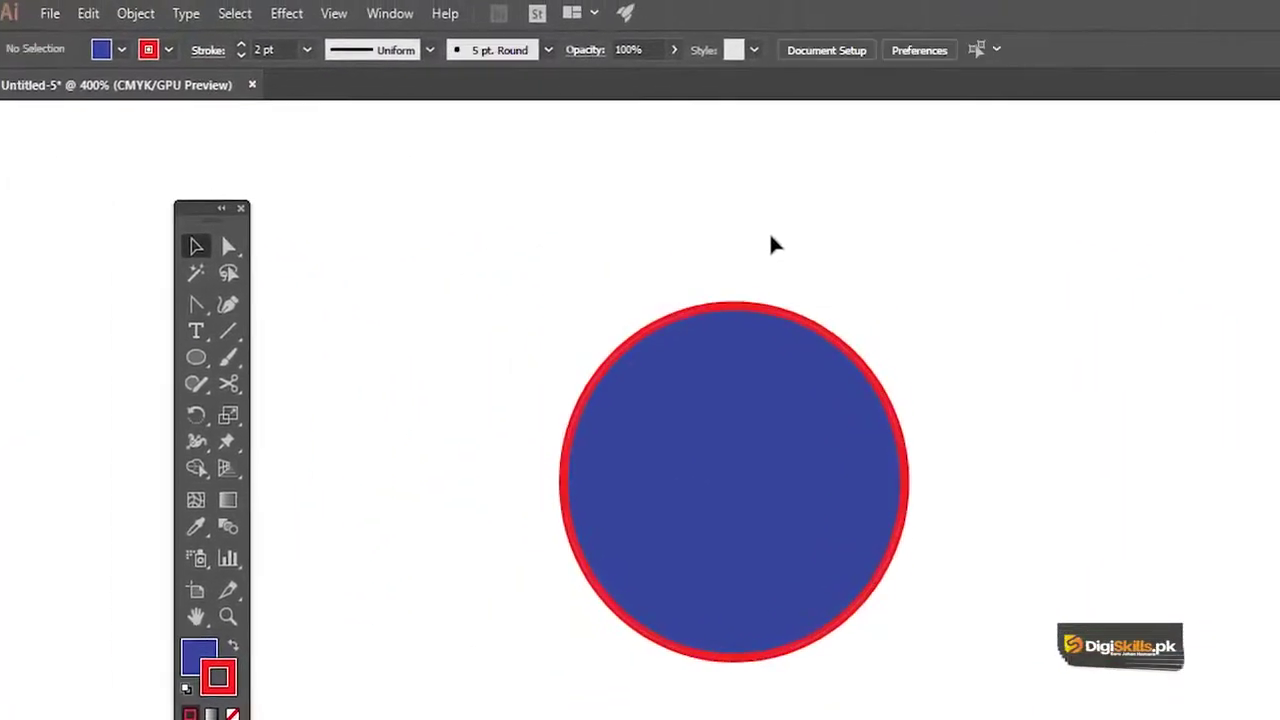
pyautogui.click(765, 357)
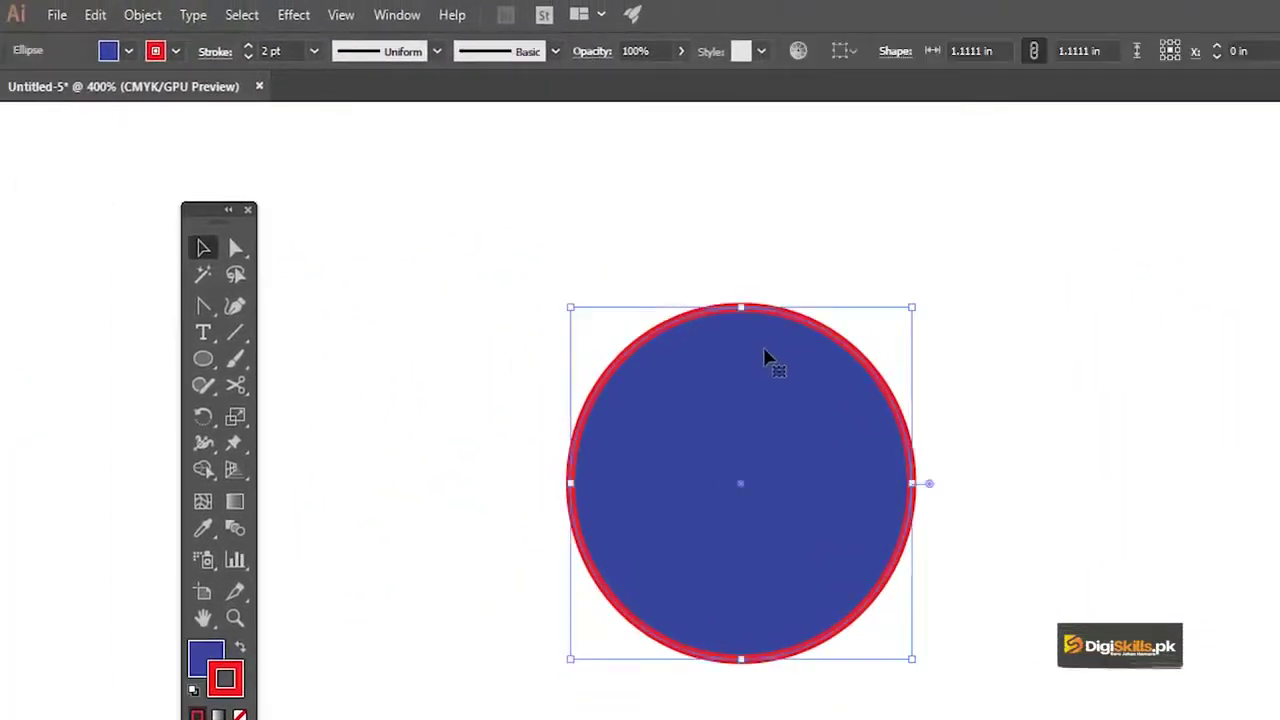
# Set the circle's red outline weight to 4 pt and reselect the circle
pyautogui.click(313, 53)
pyautogui.click(353, 216)
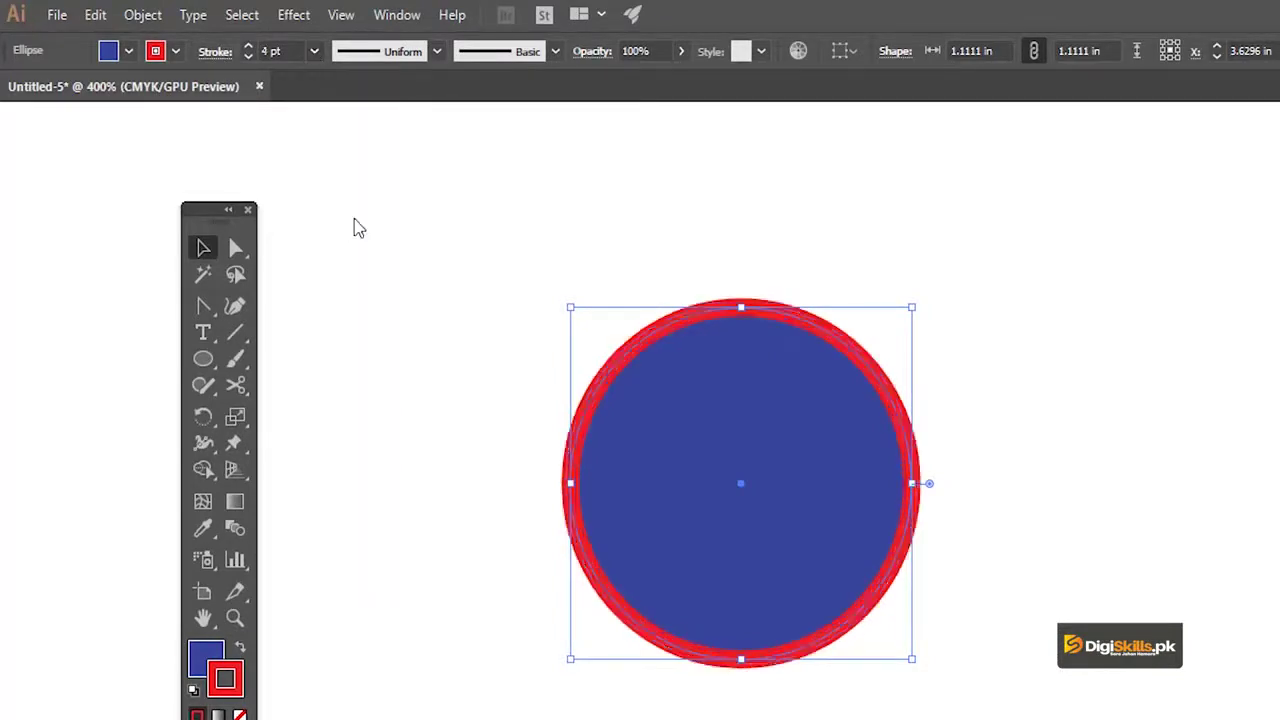
pyautogui.click(430, 222)
pyautogui.click(693, 398)
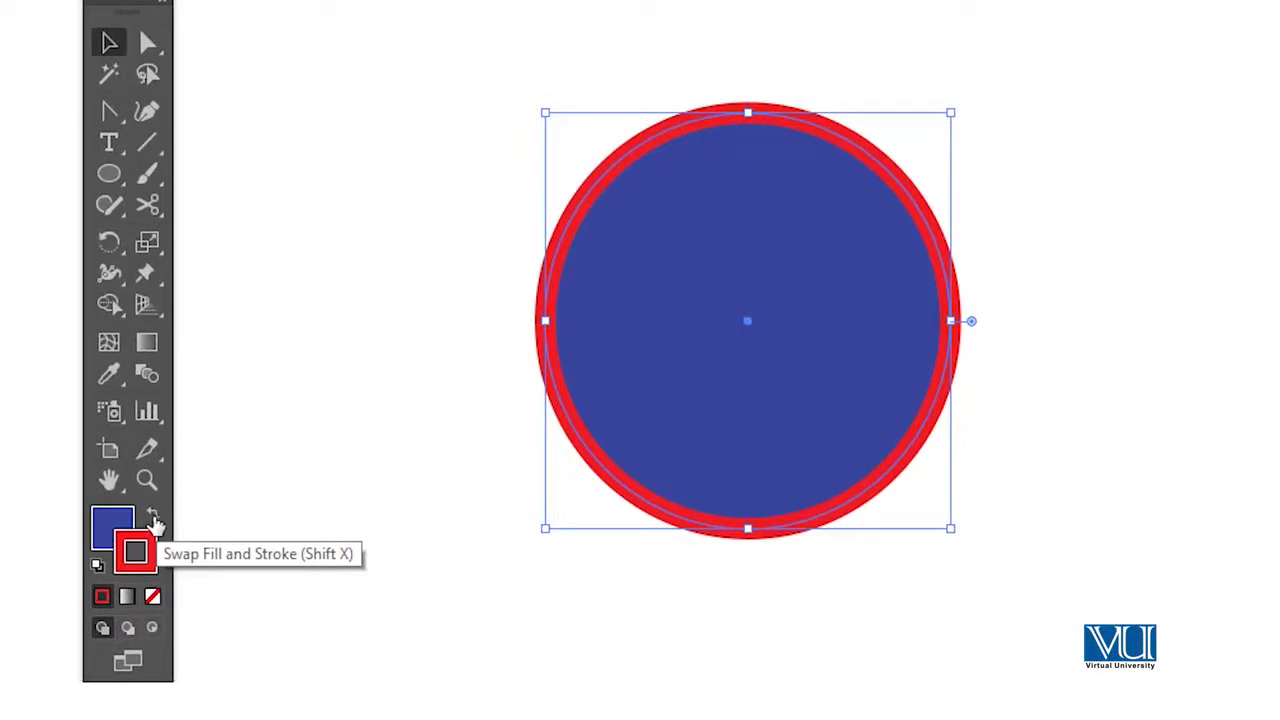
# Swap the circle to a red fill with a blue outline, then place the green square beside it
pyautogui.click(155, 520)
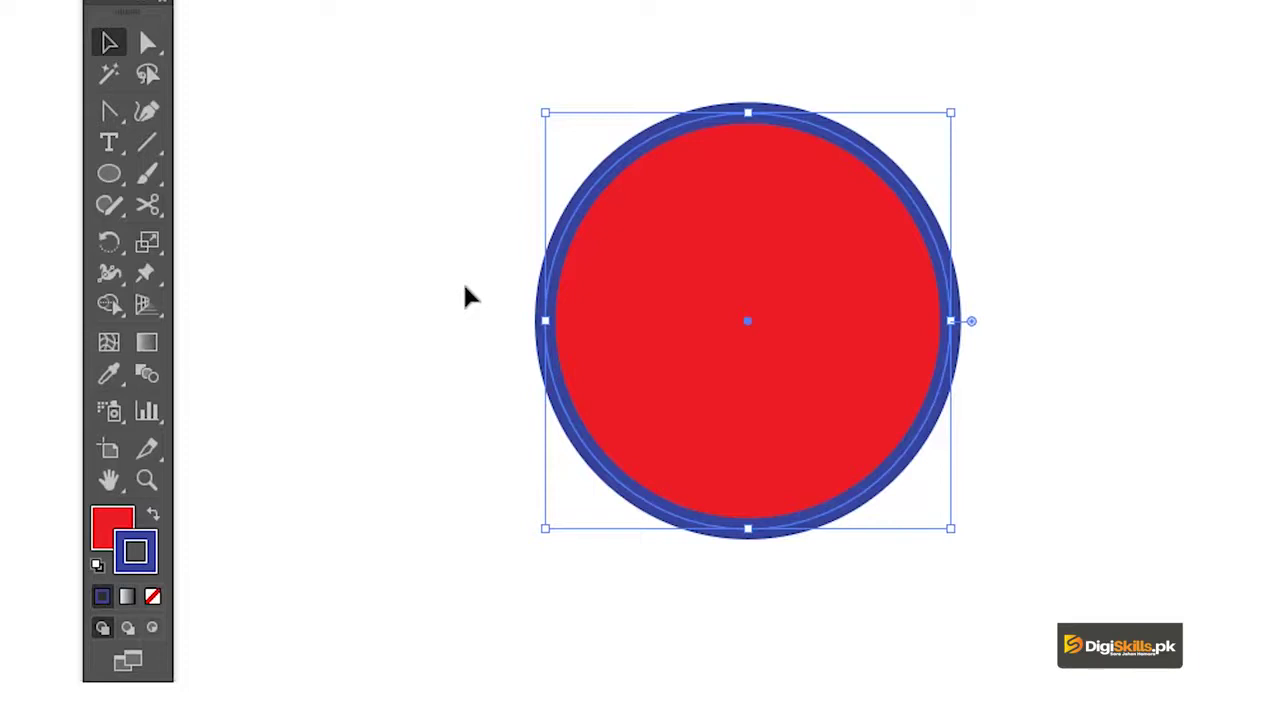
pyautogui.hotkey('ctrl', 'shift', 'b')
pyautogui.moveTo(1206, 343); pyautogui.dragTo(1088, 369)
pyautogui.hotkey('ctrl', 'shift', 'b')
pyautogui.moveTo(1270, 337)
pyautogui.mouseDown()
pyautogui.moveTo(1065, 265)
pyautogui.moveTo(1080, 286)
pyautogui.mouseUp()
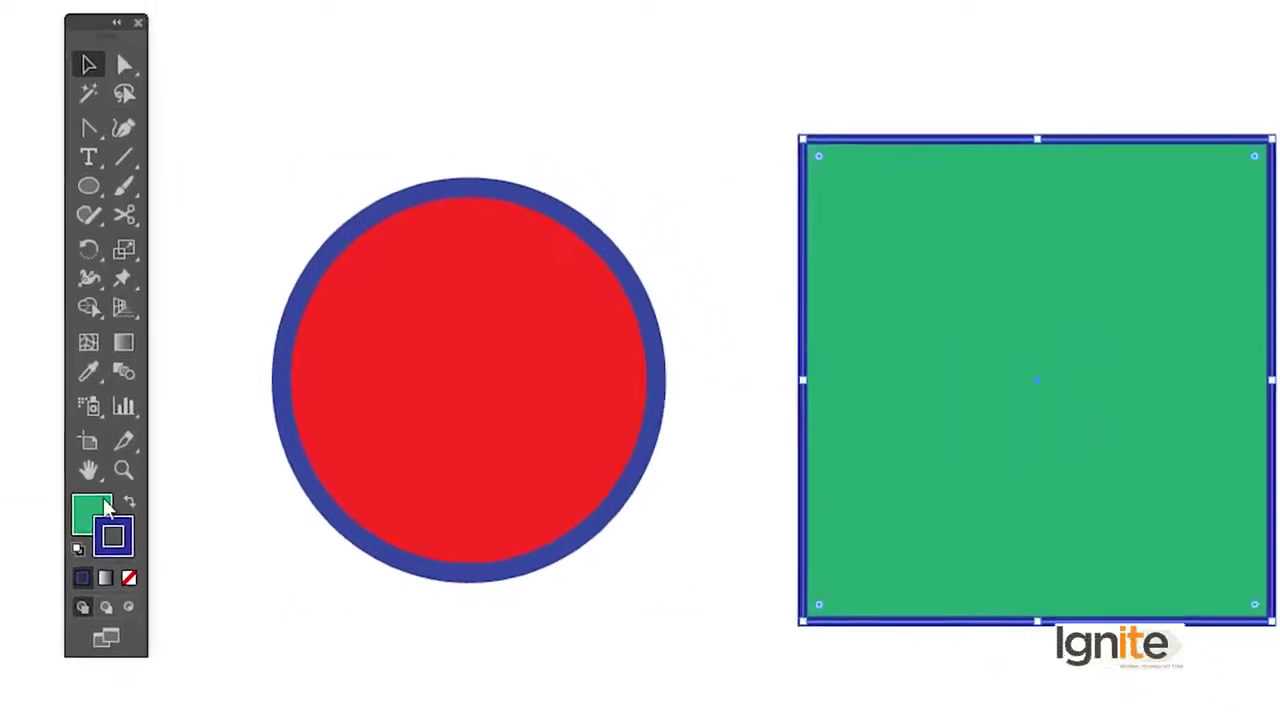
# Swap the square to a blue fill with a green border, then nudge the square and circle right
pyautogui.click(123, 513)
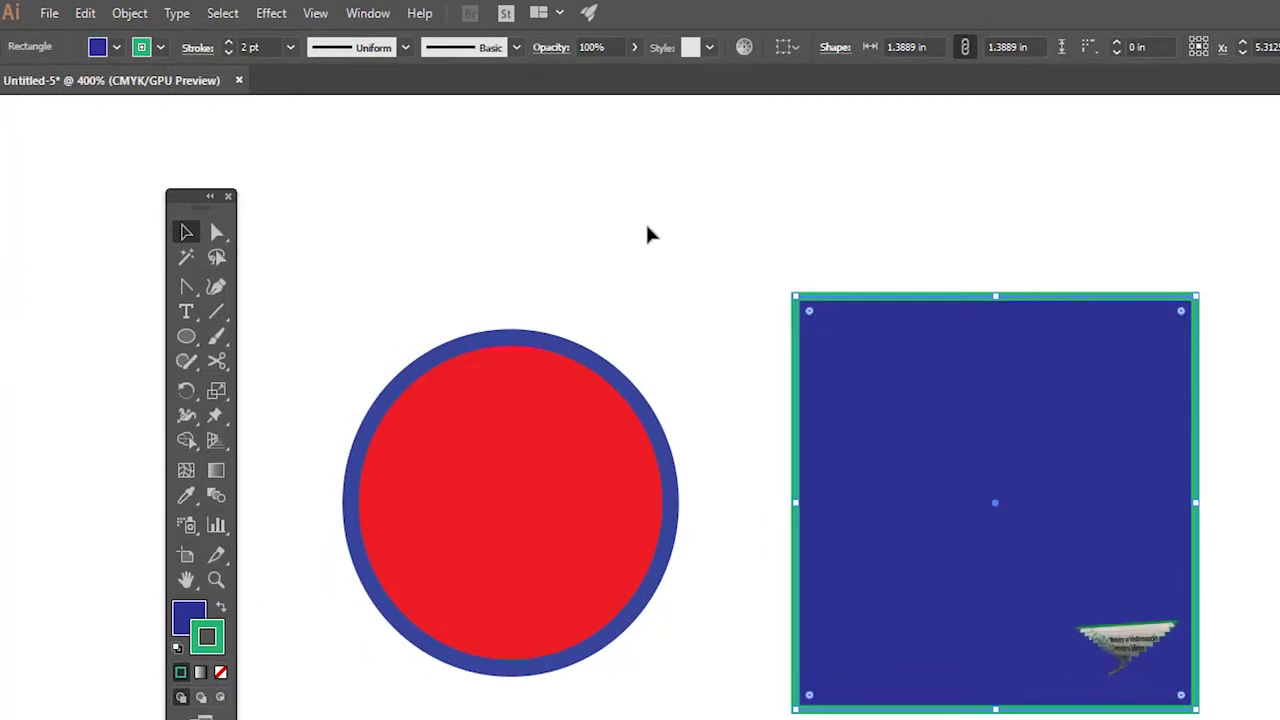
pyautogui.click(648, 233)
pyautogui.click(845, 372)
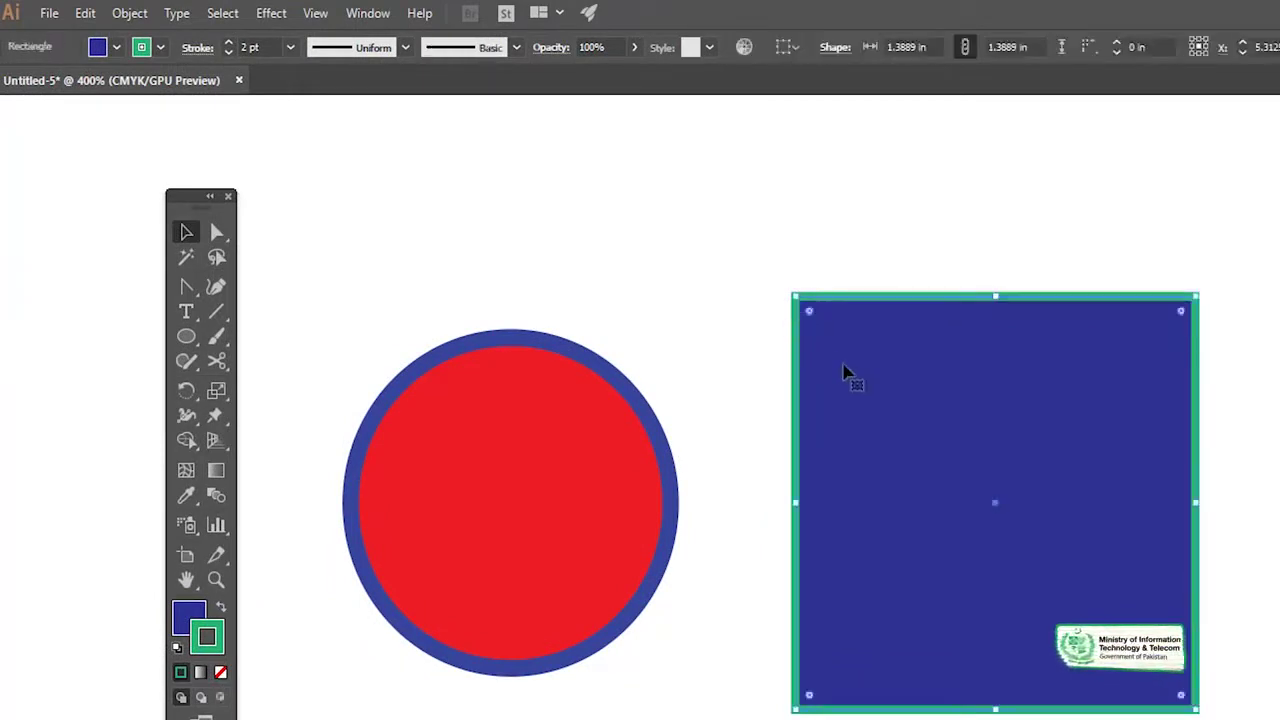
pyautogui.moveTo(800, 357); pyautogui.dragTo(835, 360)
pyautogui.moveTo(537, 433); pyautogui.dragTo(589, 432)
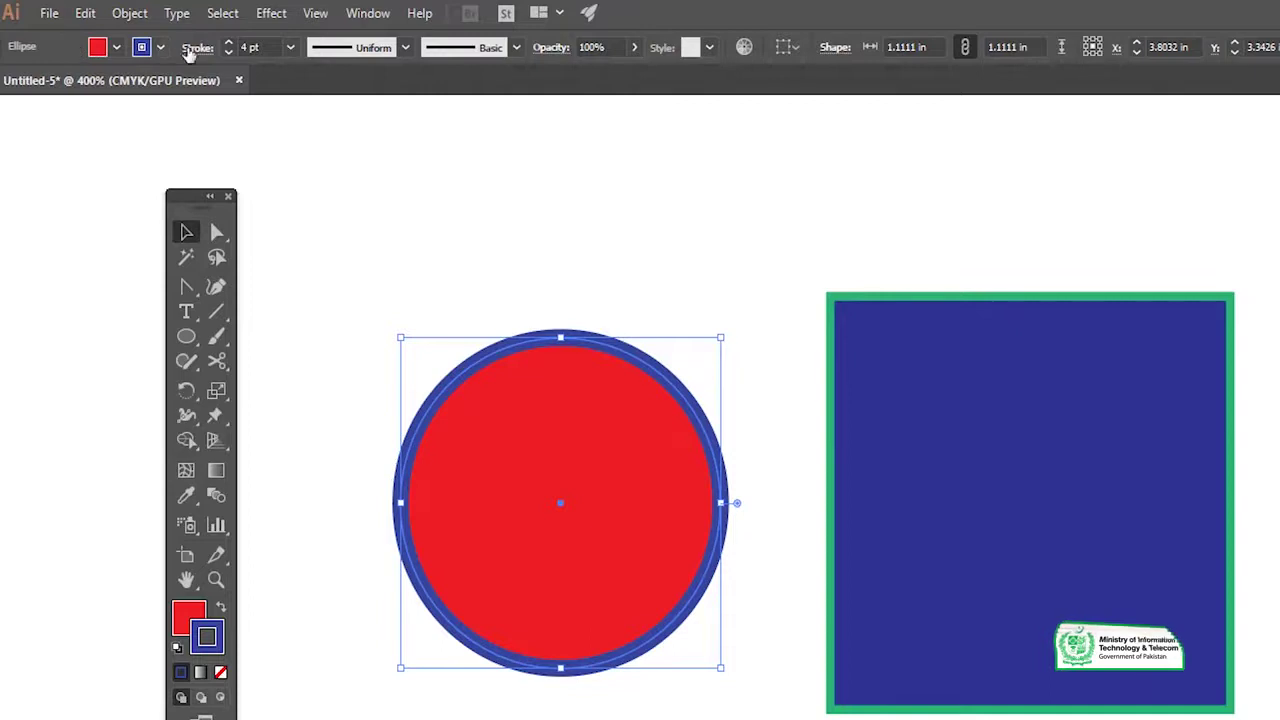
pyautogui.click(117, 48)
pyautogui.click(158, 48)
pyautogui.click(158, 50)
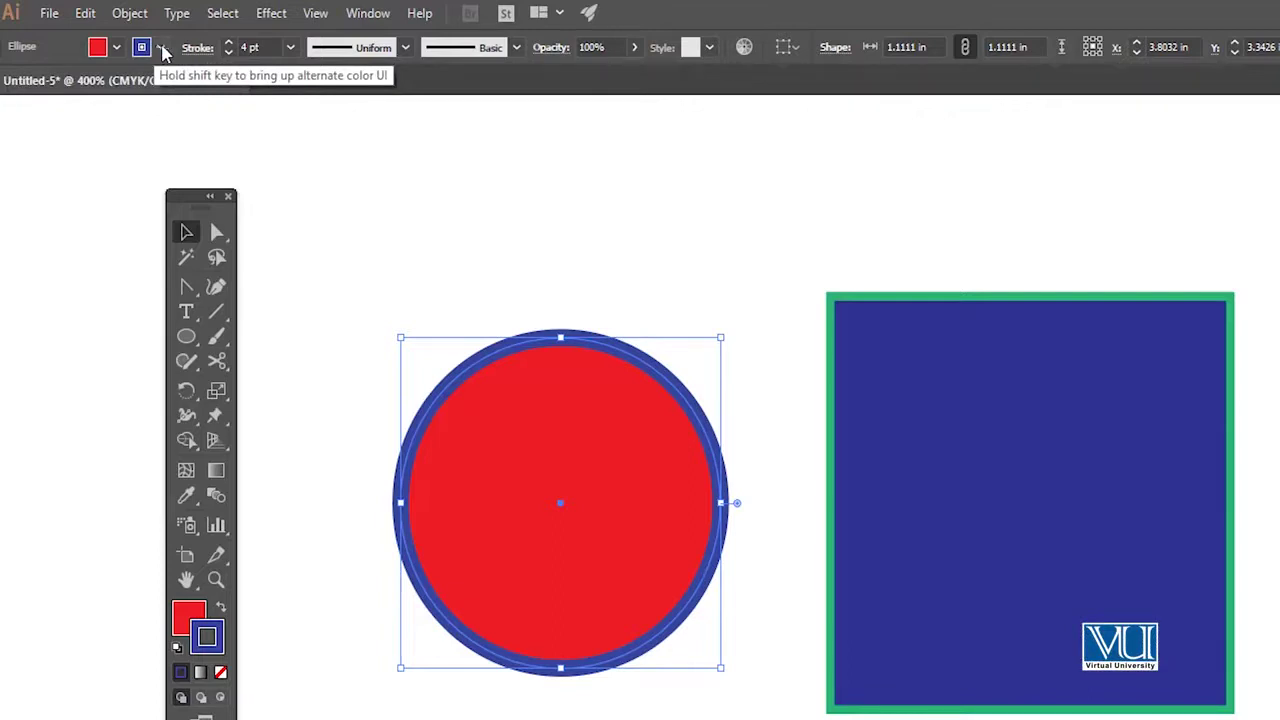
pyautogui.click(291, 48)
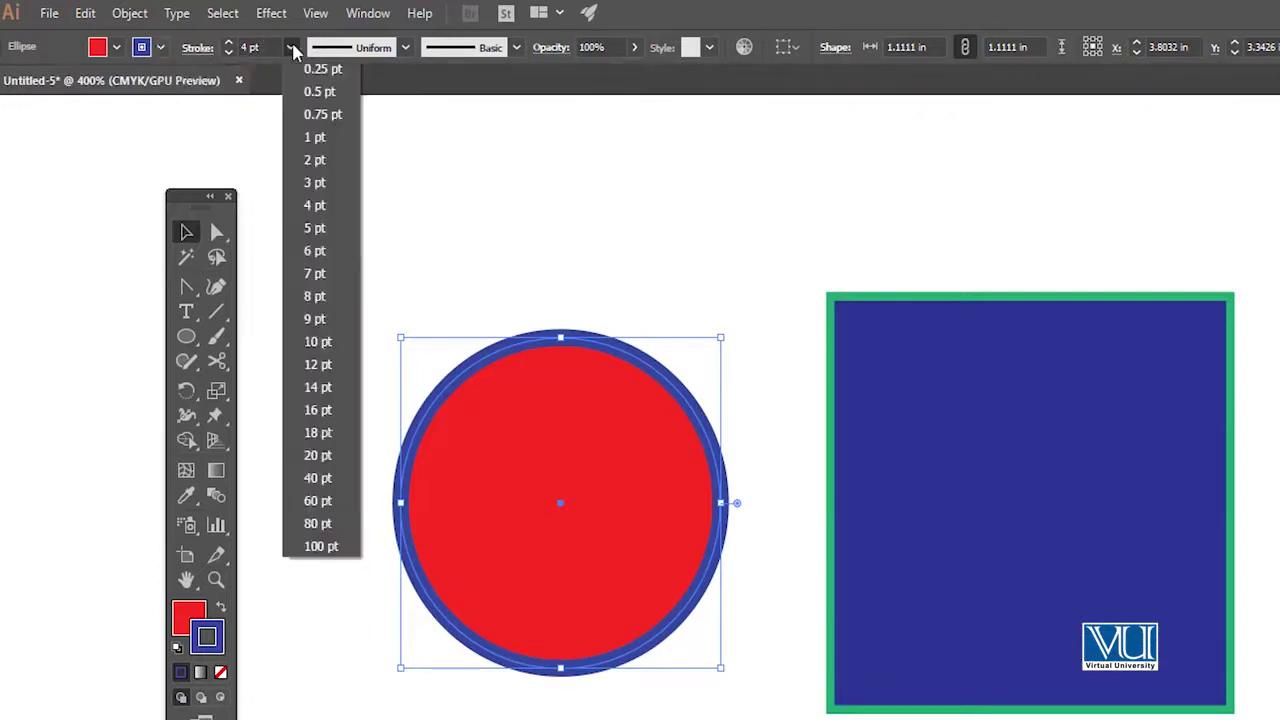
pyautogui.click(292, 48)
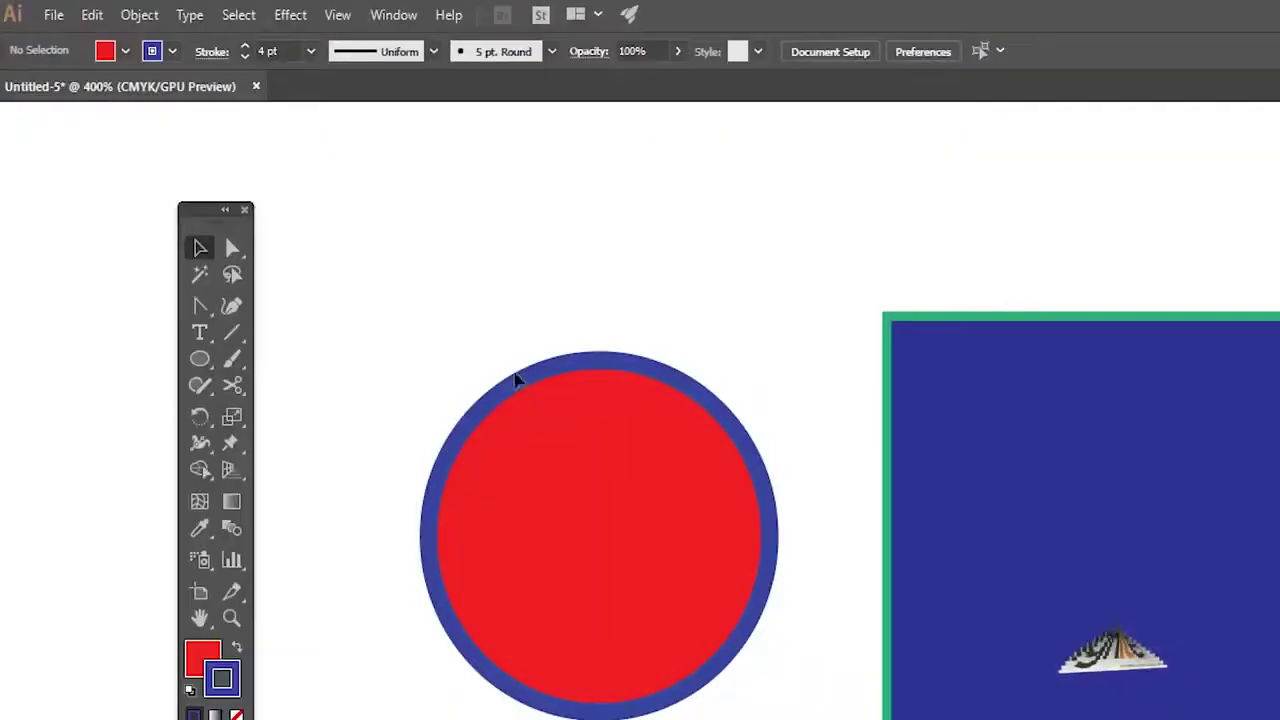
# Set the red circle's fill to [None] from the Control bar swatches, keeping its 4 pt blue outline
pyautogui.click(528, 400)
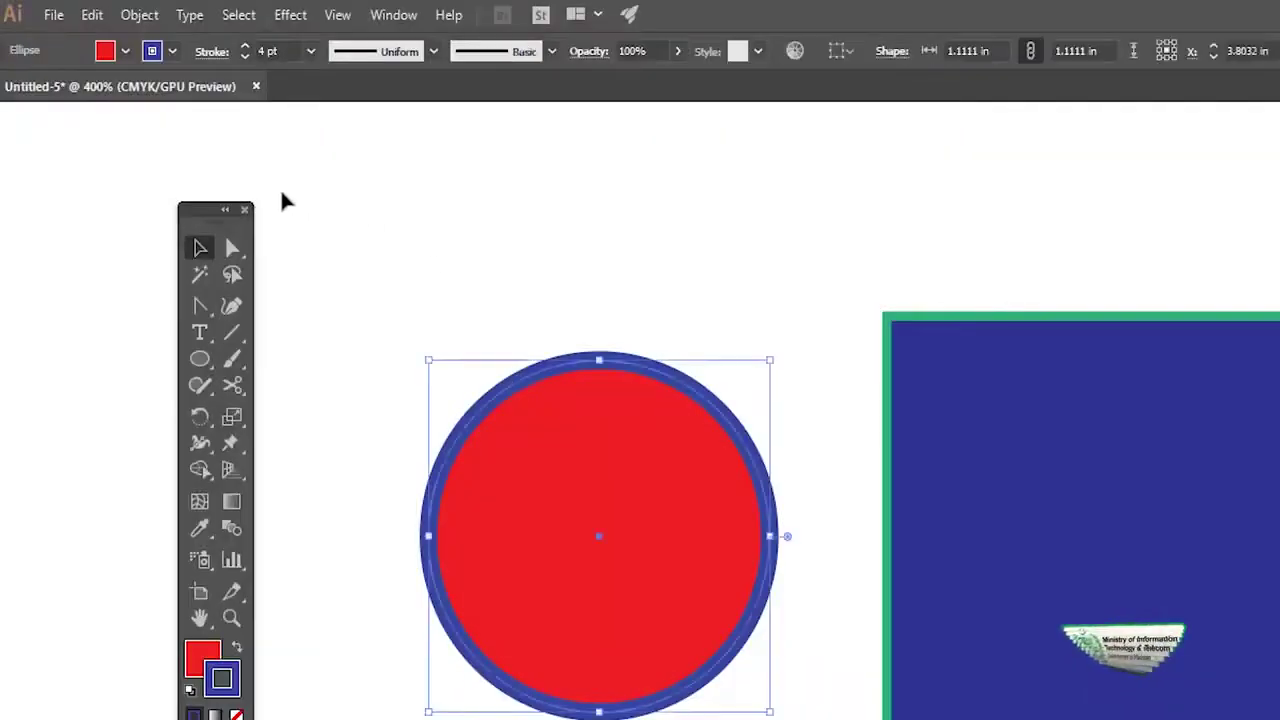
pyautogui.click(126, 51)
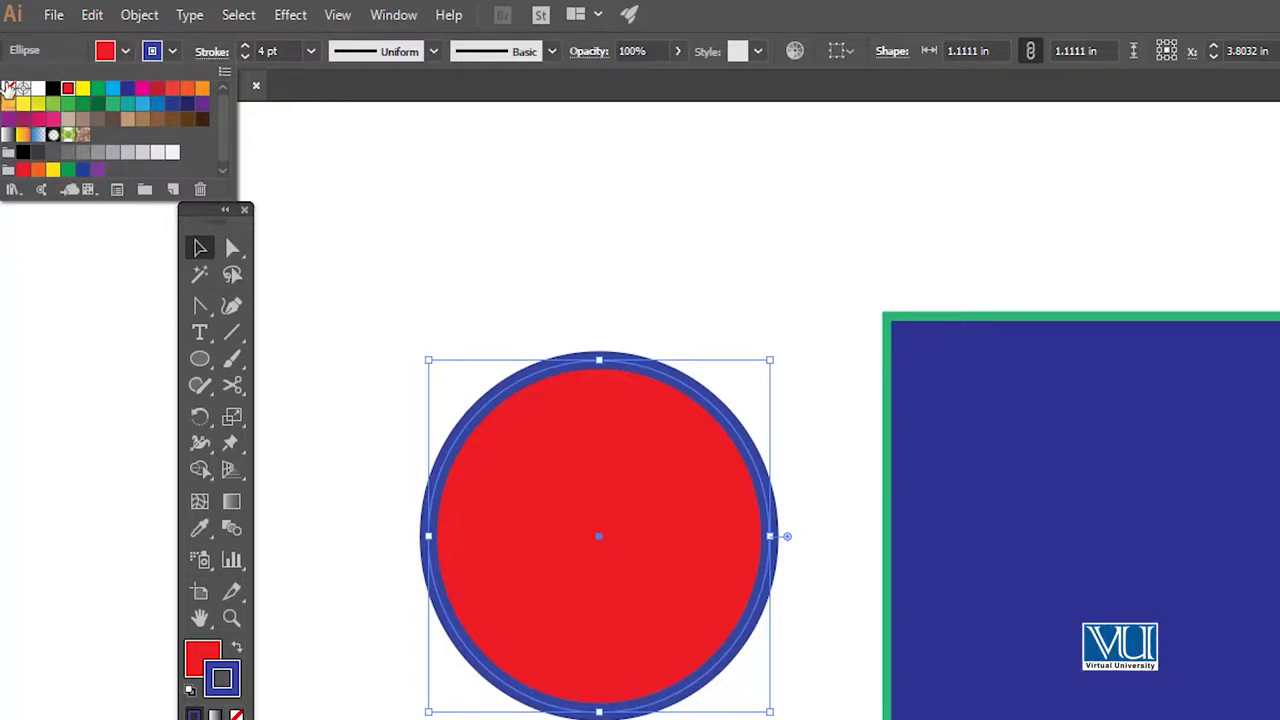
pyautogui.click(8, 90)
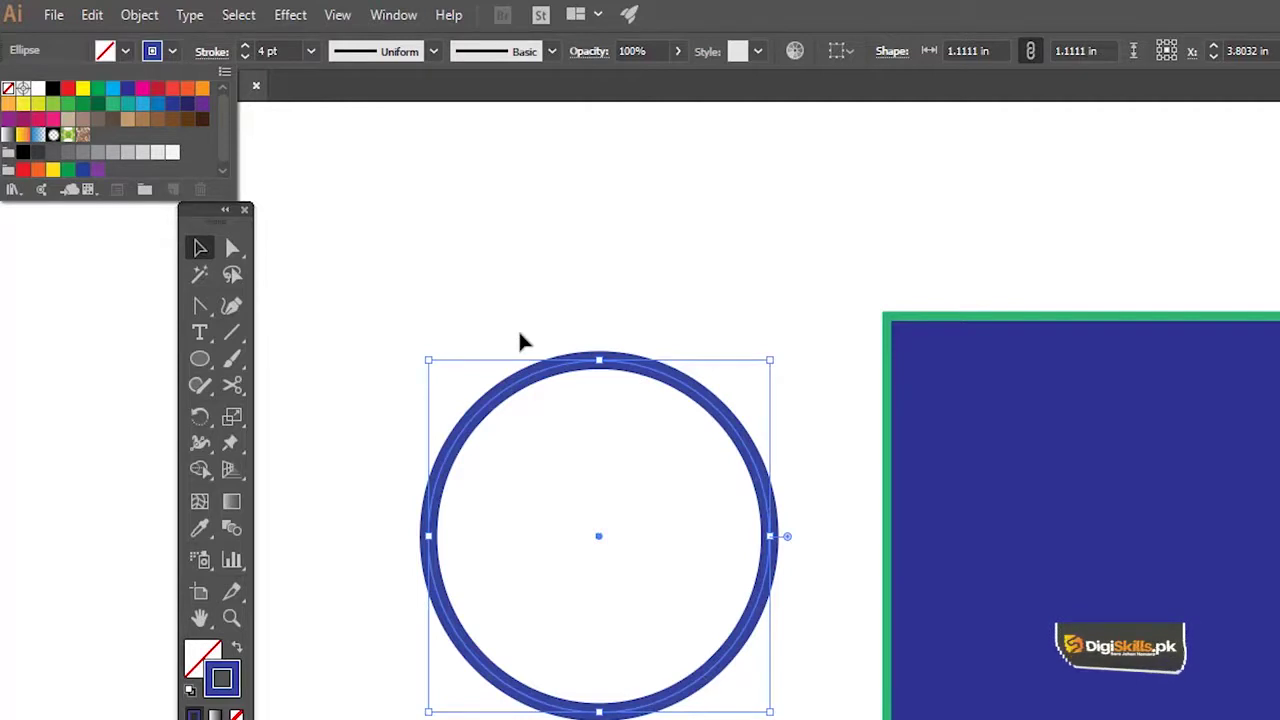
pyautogui.click(126, 50)
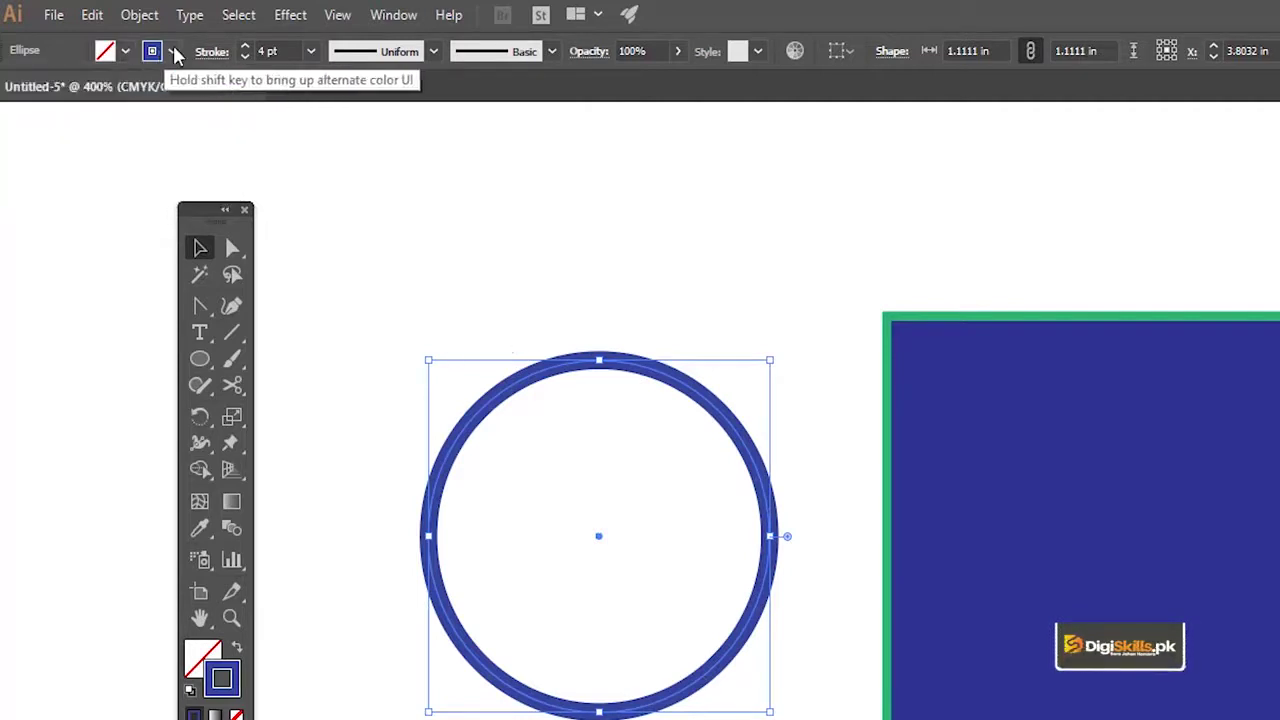
# Set the circle's stroke to [None] using the Control bar stroke swatches
pyautogui.click(173, 51)
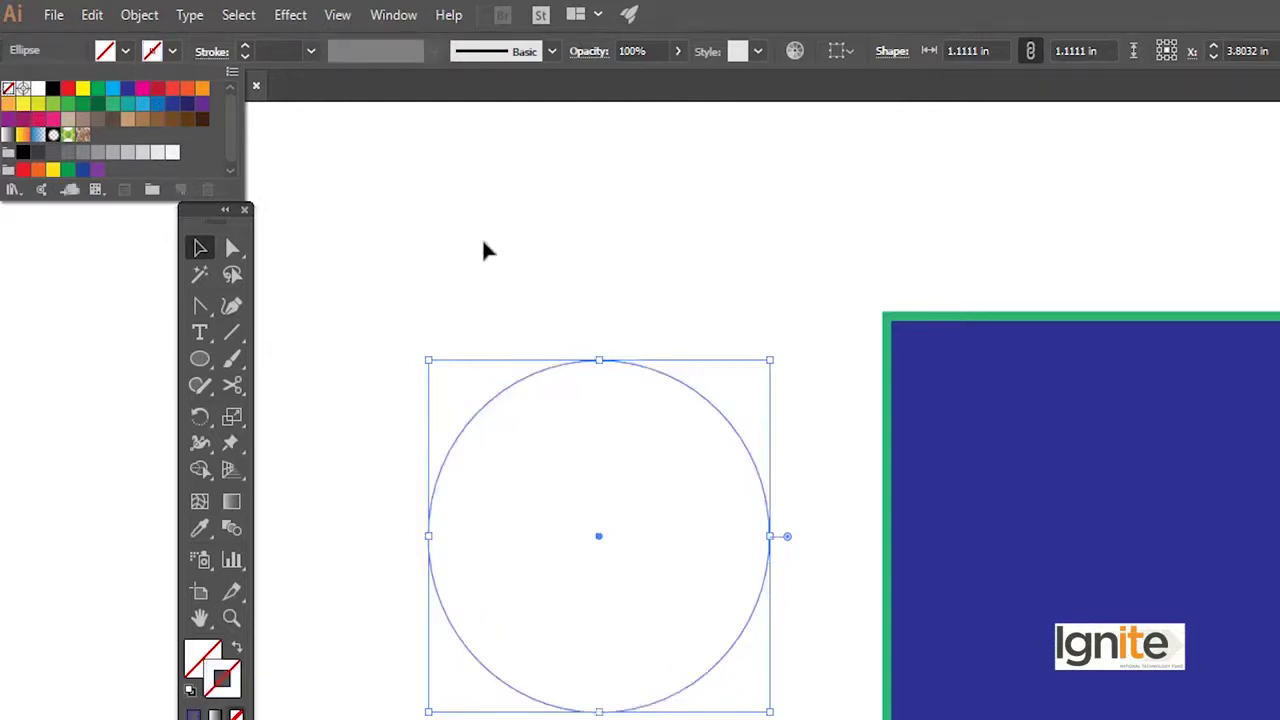
pyautogui.press('Escape')
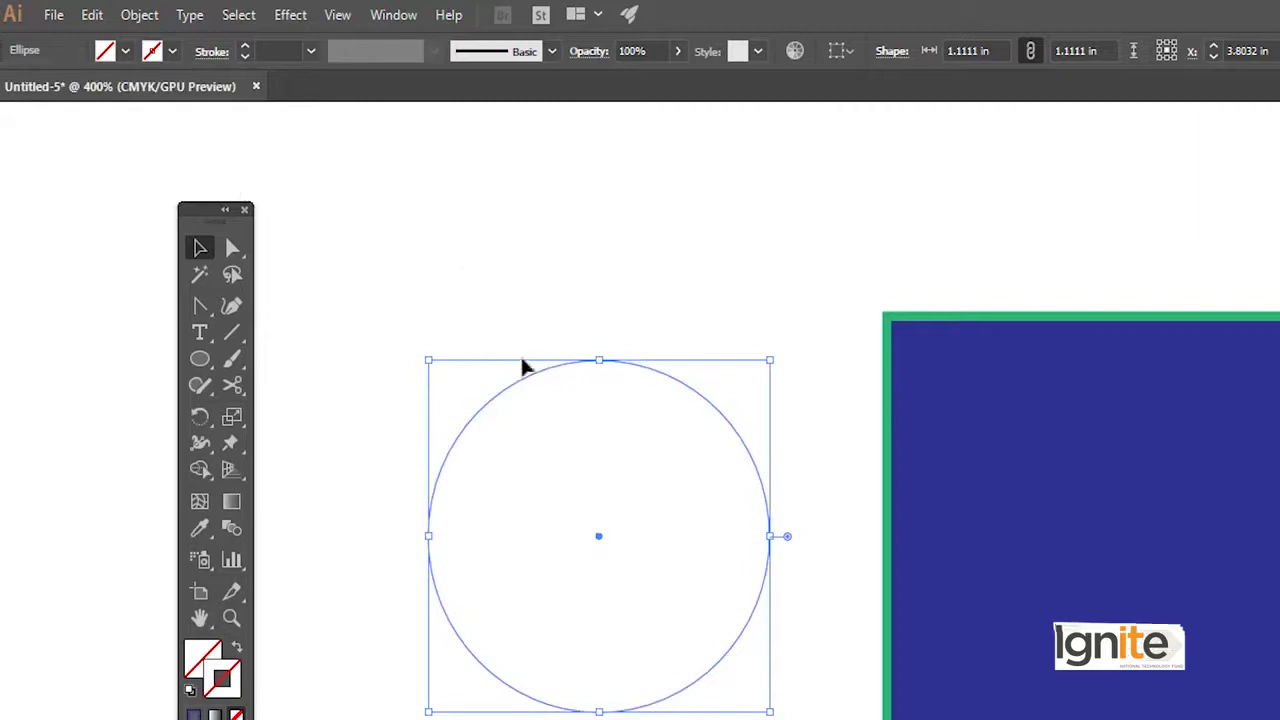